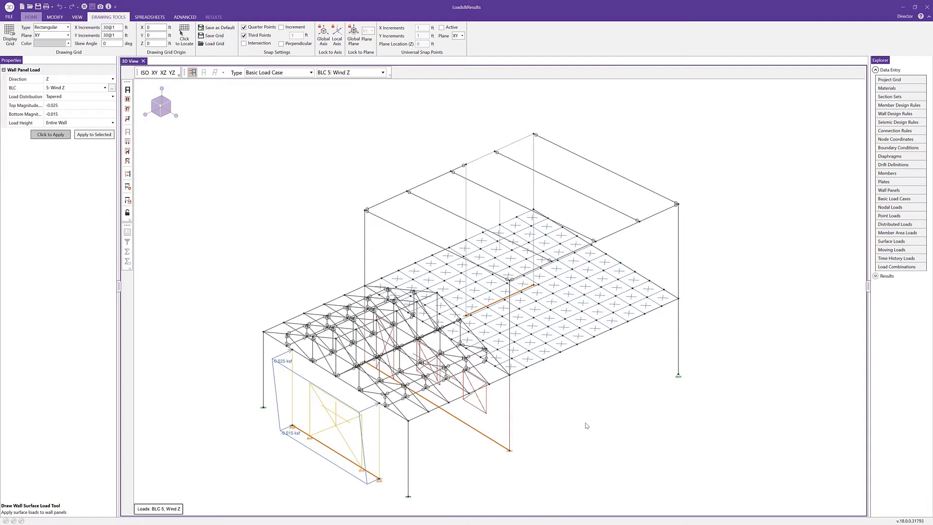
Finish the tapered BLC 5 Wind Z wall load (-0.025 to -0.015 ksf) and exit the tool.
key(Escape)
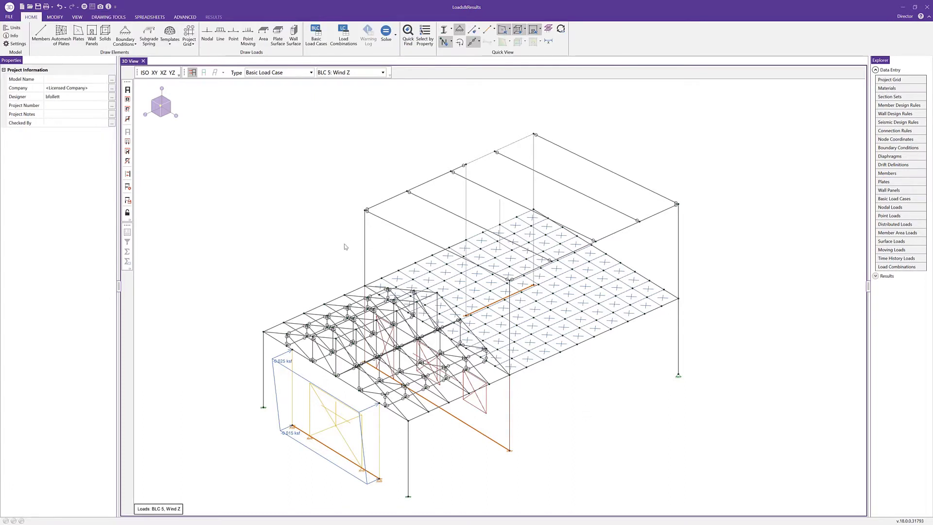
Show all 15 load combination rows, then run Solve Batch + Envelope.
click(336, 43)
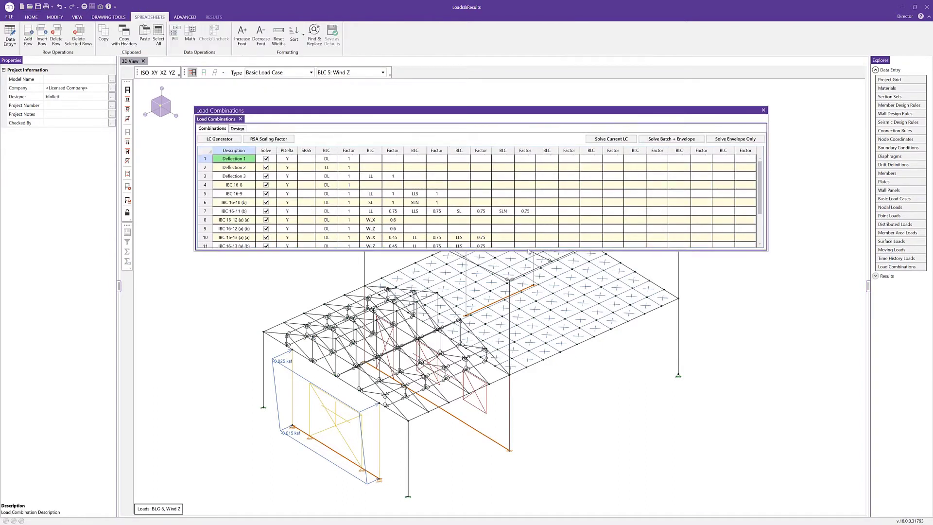
drag(528, 251, 546, 299)
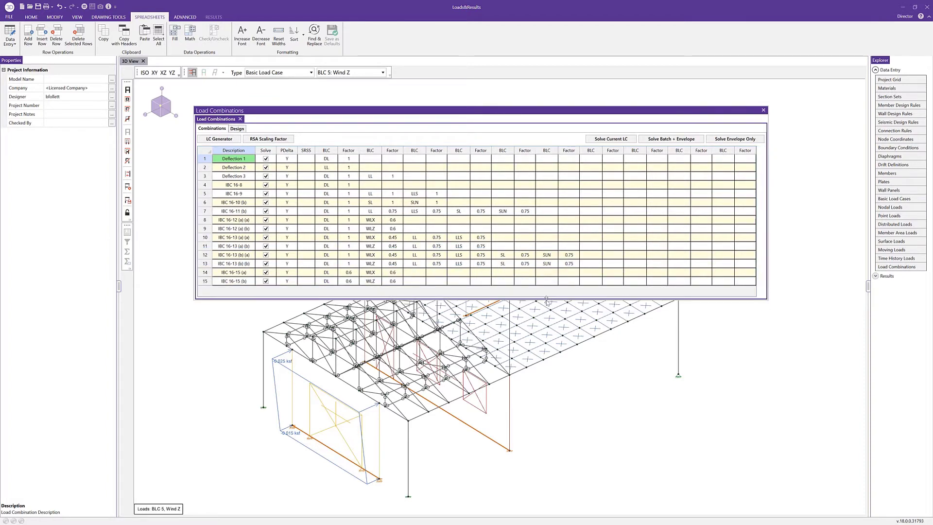
click(659, 140)
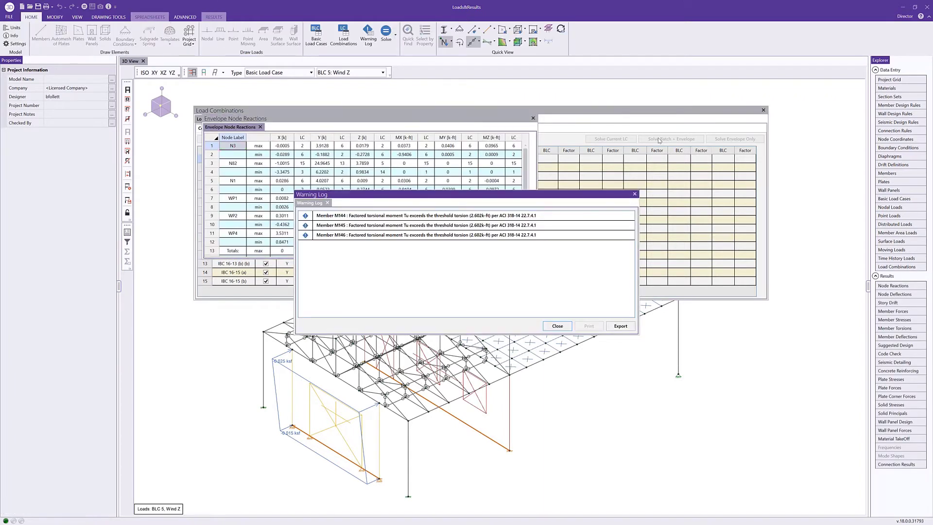
Dismiss the torsion warning log and close the Envelope Node Reactions and Load Combinations tables.
click(558, 326)
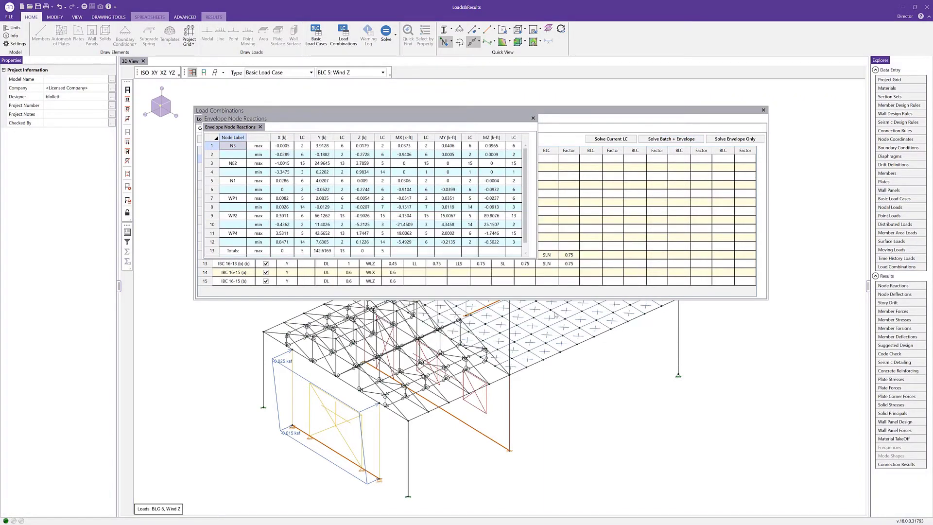
click(533, 119)
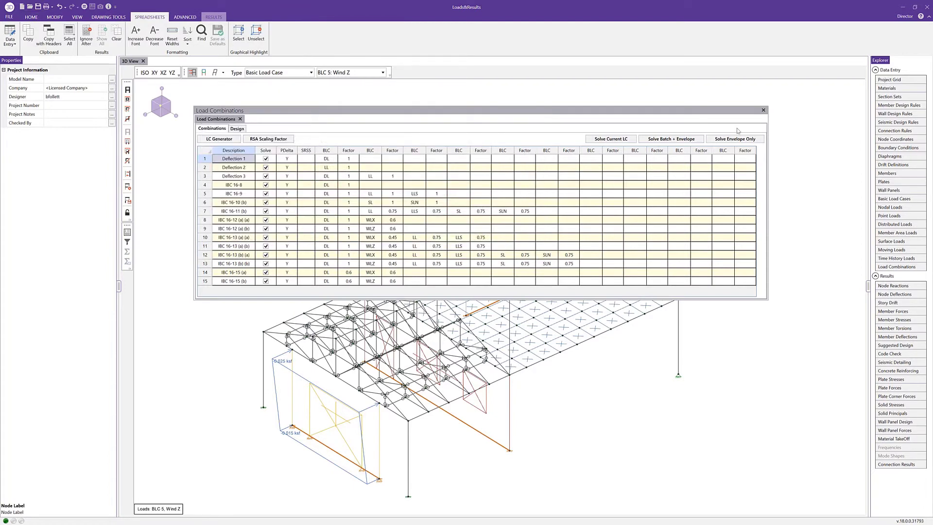
click(764, 111)
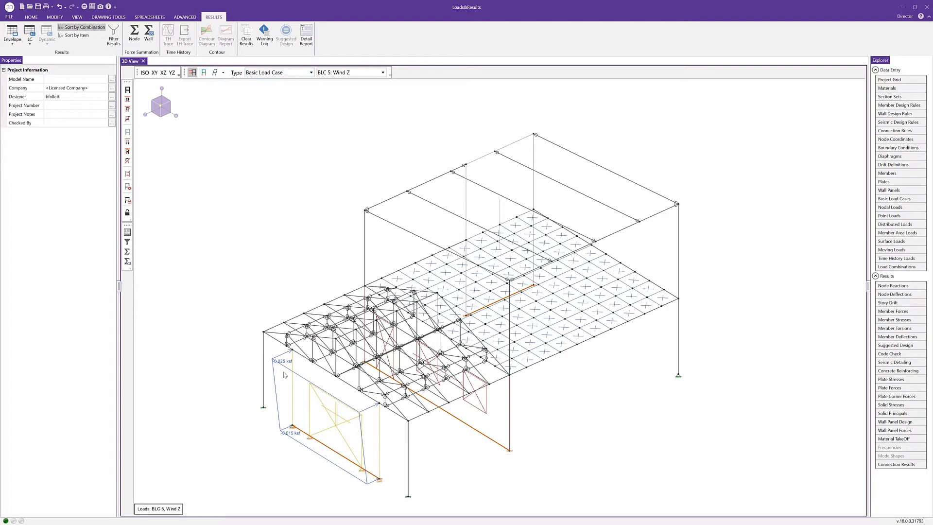
Display loads for BLC 1 Dead, BLC 6, BLC 7, and finally BLC 4 Wind X on the model.
click(340, 74)
click(345, 83)
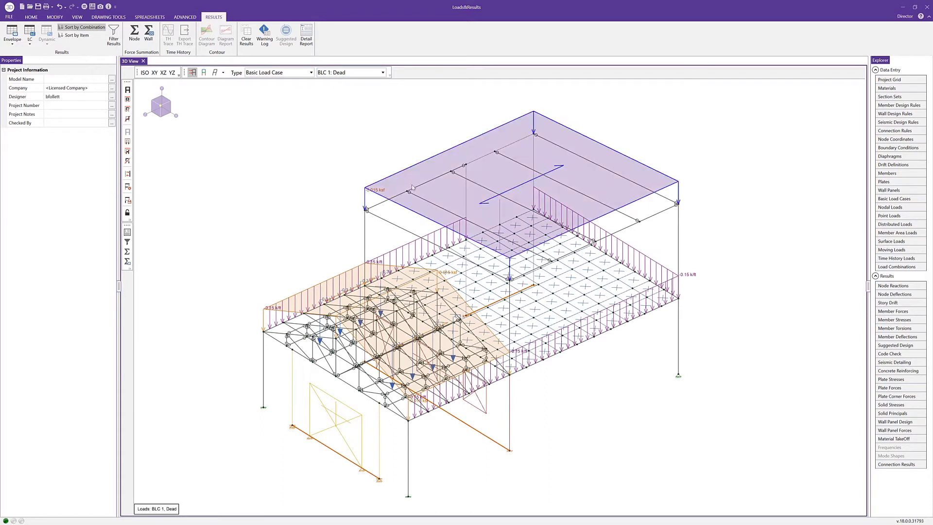
click(376, 74)
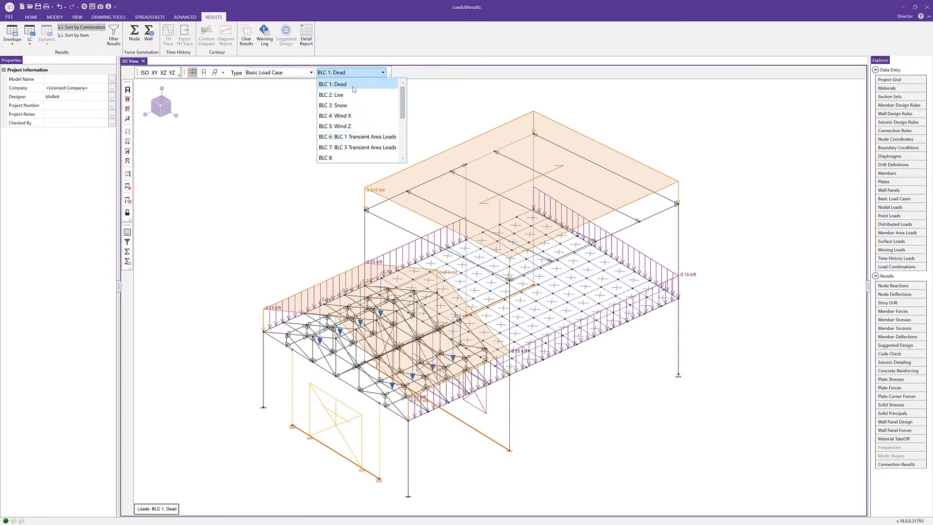
click(369, 137)
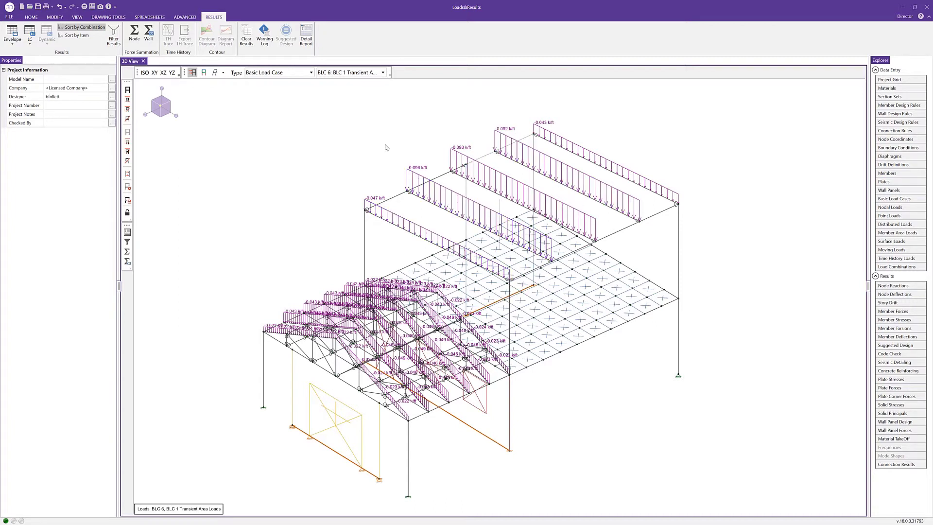
click(375, 75)
click(376, 147)
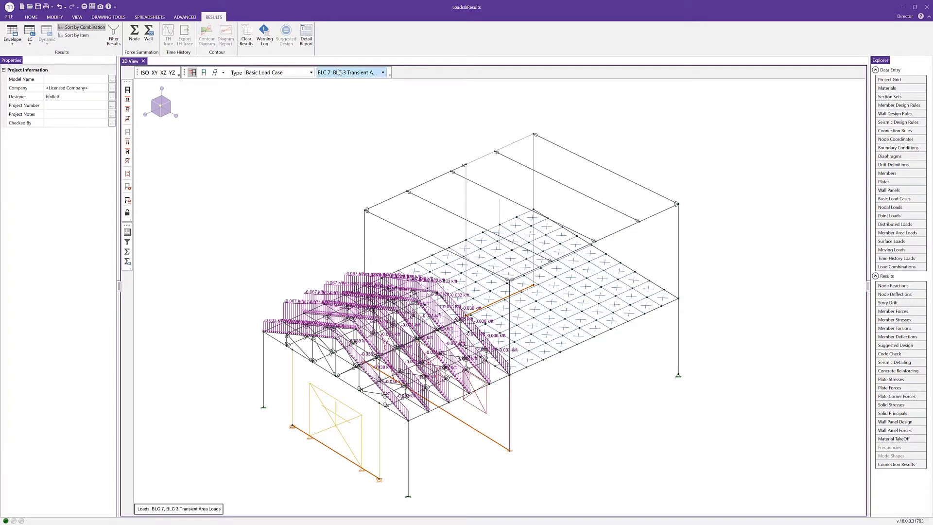
click(339, 73)
click(349, 123)
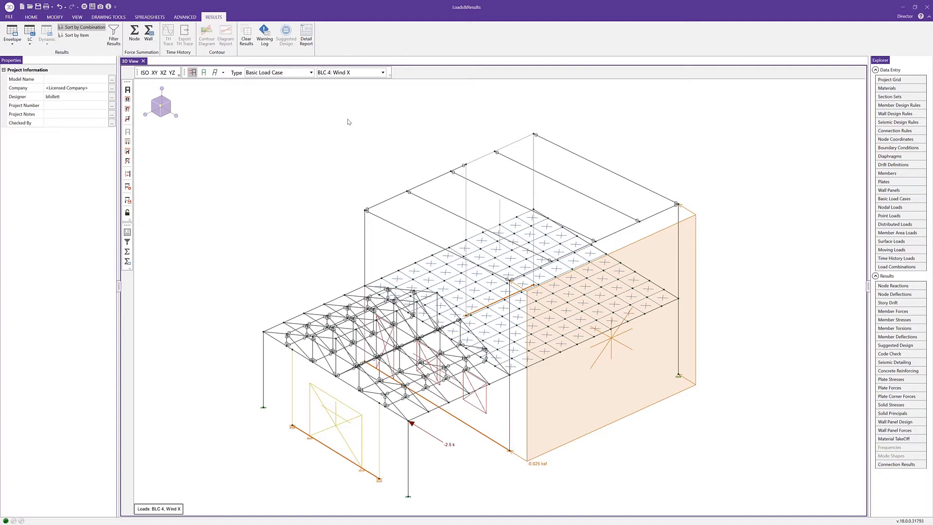
Hide loads and show the deflected shape without the undeflected shadow.
click(193, 73)
click(223, 73)
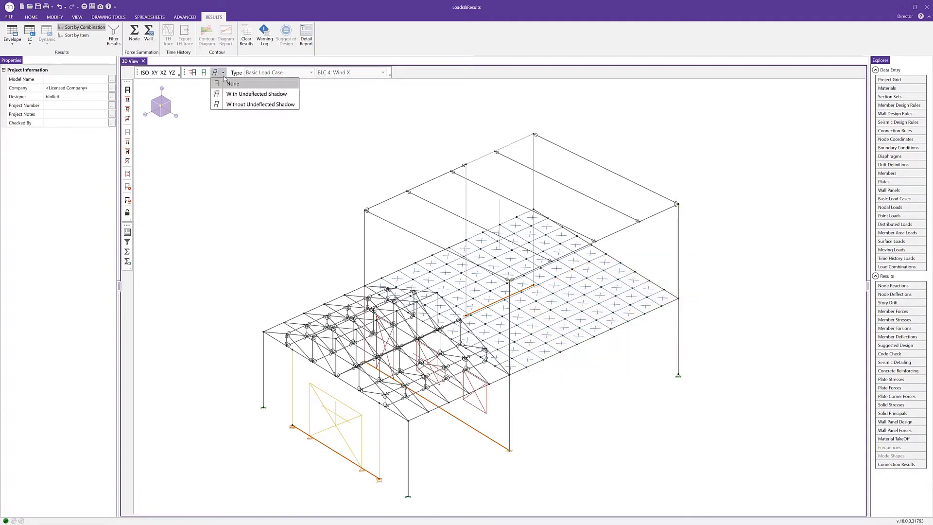
click(230, 106)
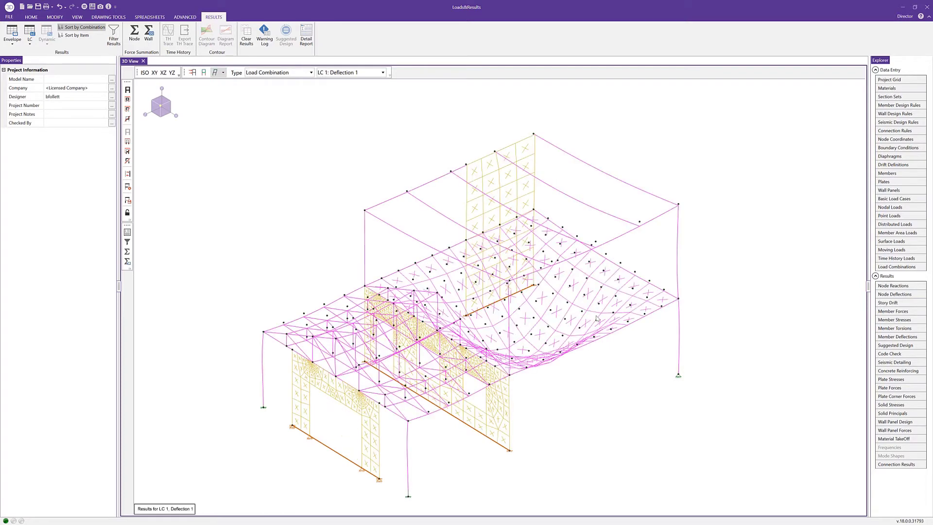
shift+middle_drag(601, 322, 501, 320)
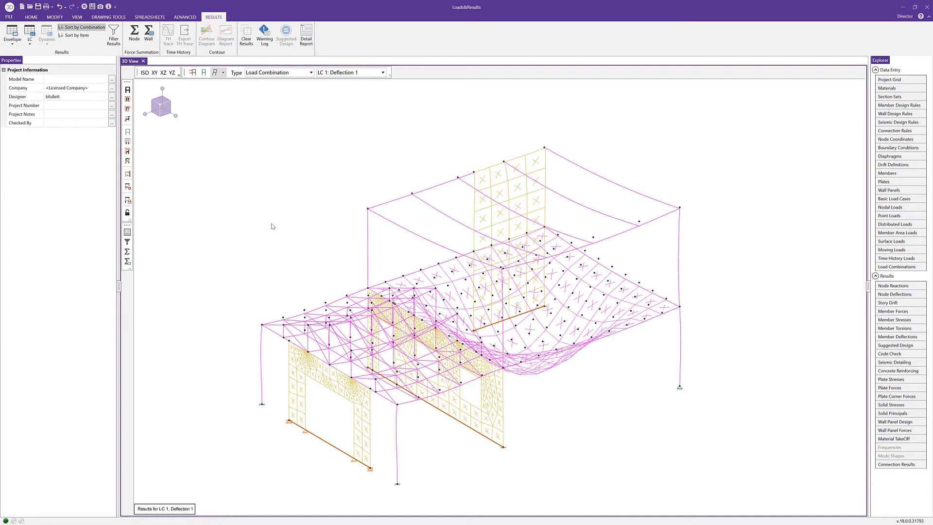
Set the results deflection scale to 4.
click(78, 17)
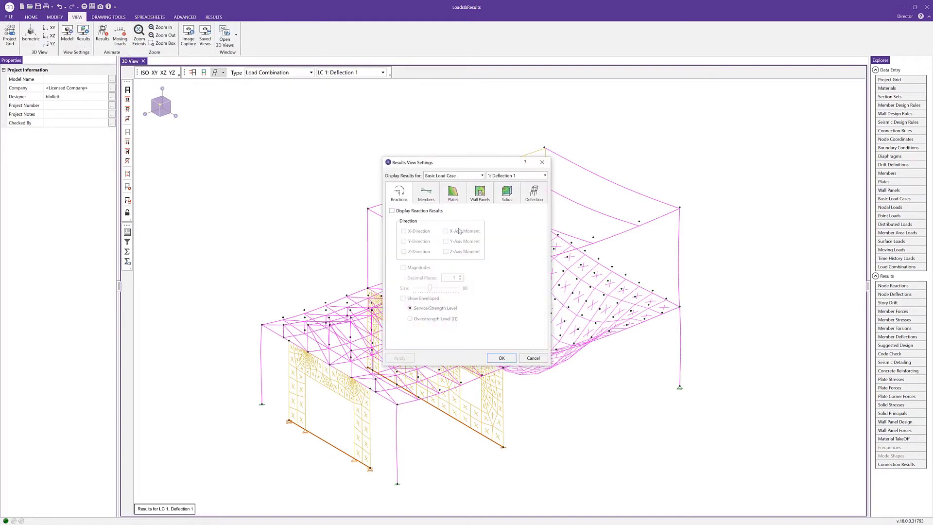
click(533, 194)
drag(469, 277, 439, 278)
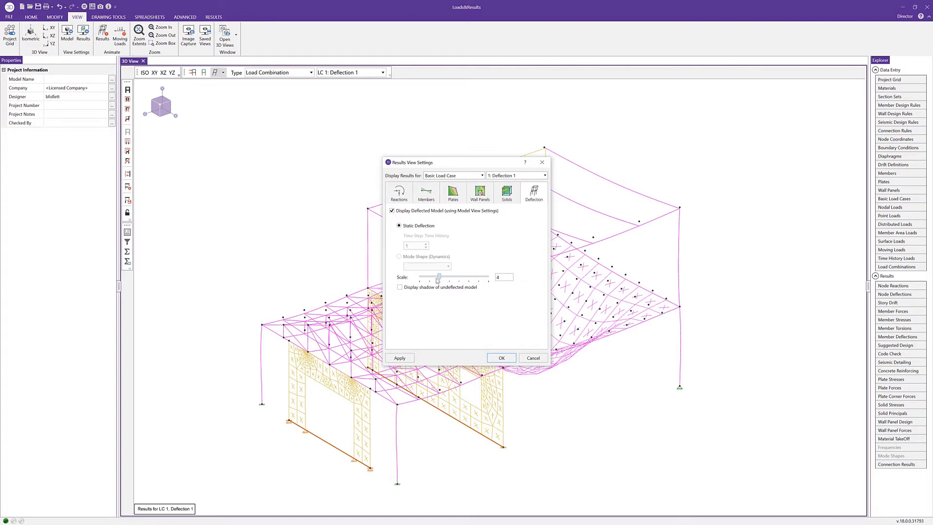
click(406, 358)
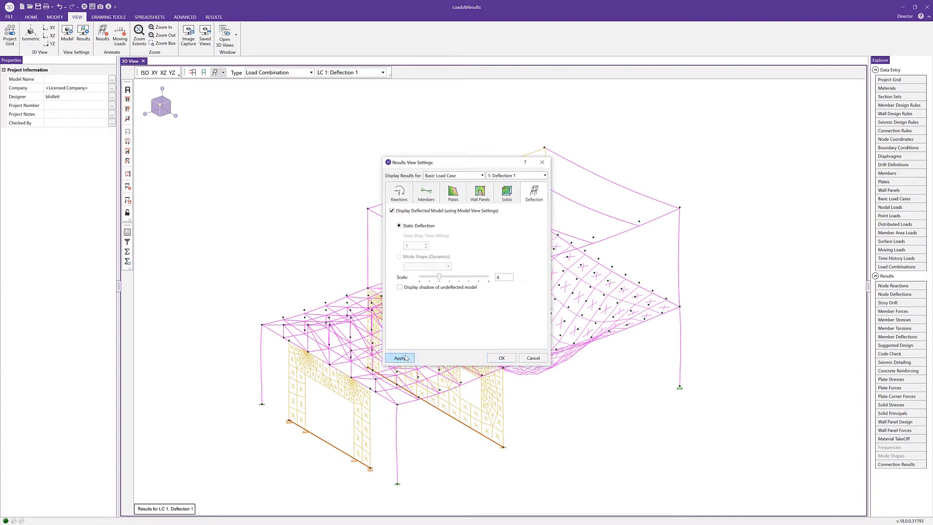
click(502, 358)
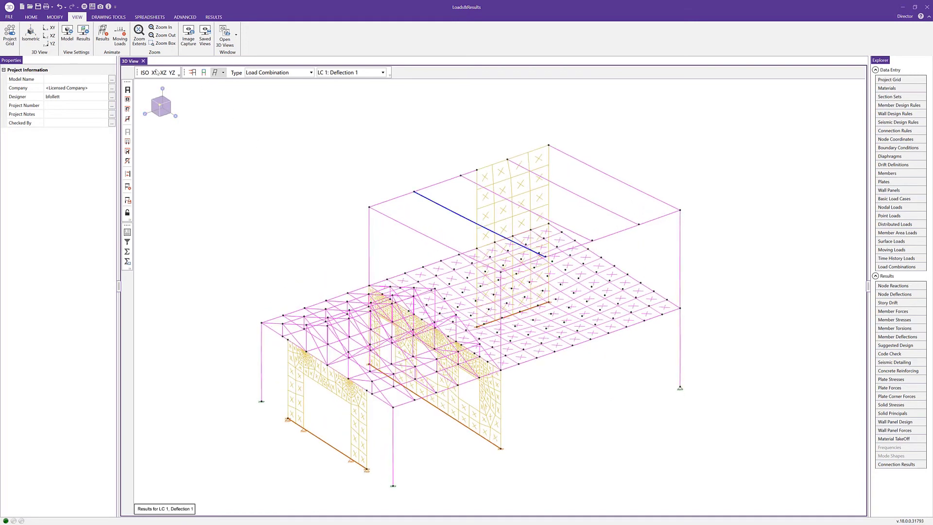
Animate LC 1: Deflection 1 at scale 2 with a faster speed, then close the animation window.
click(103, 36)
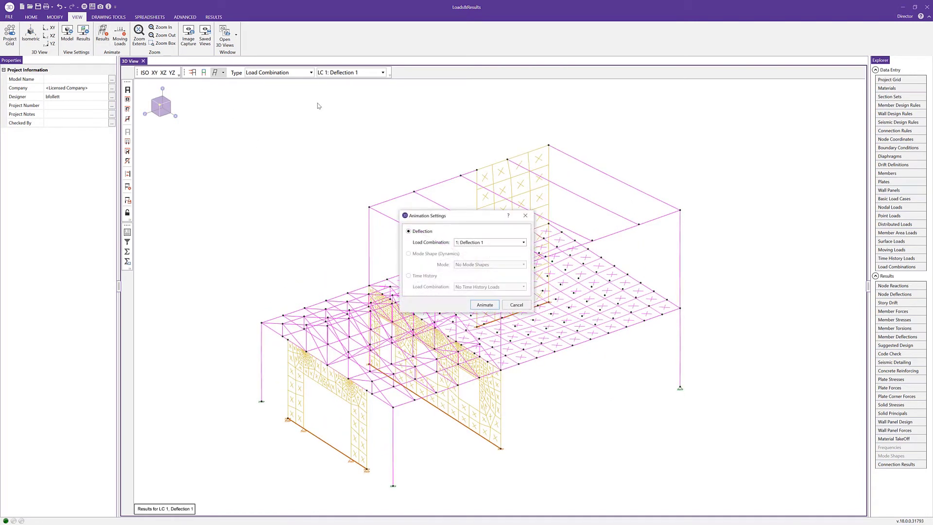
click(485, 305)
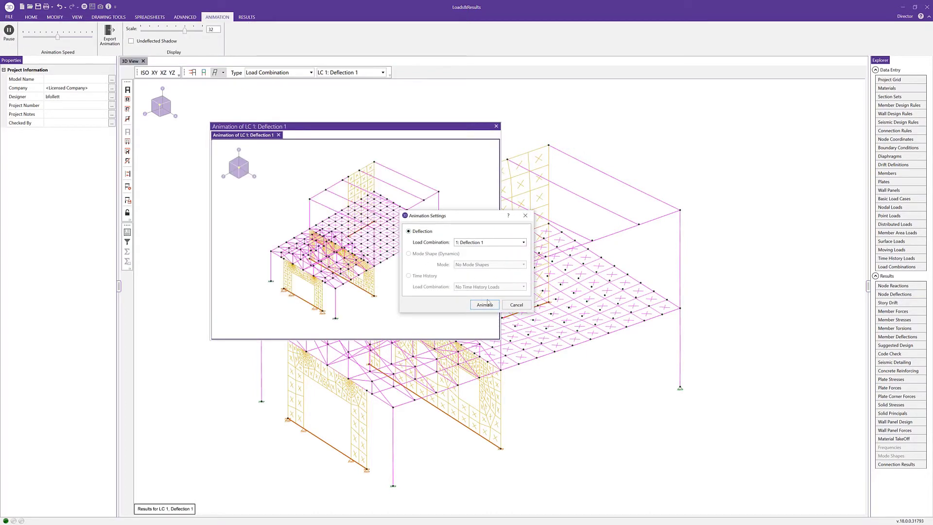
click(514, 305)
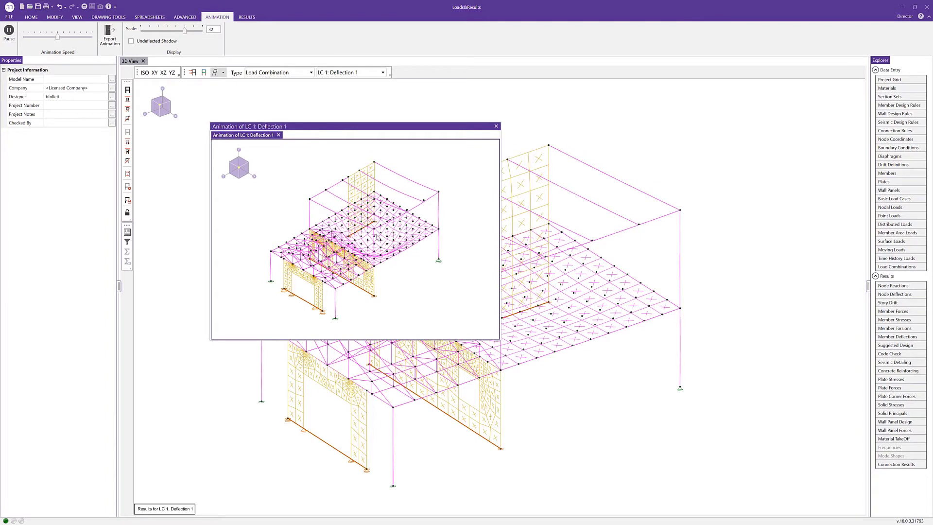
drag(185, 30, 152, 35)
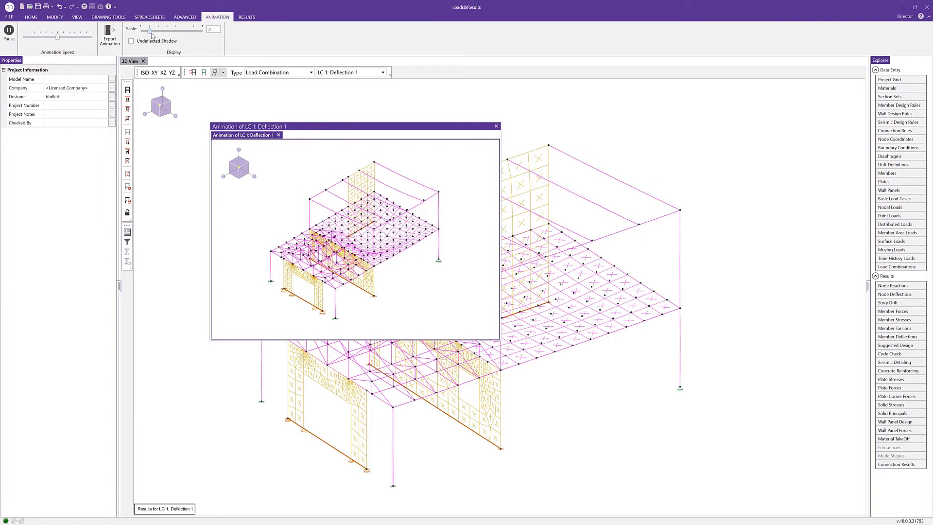
drag(59, 38, 81, 41)
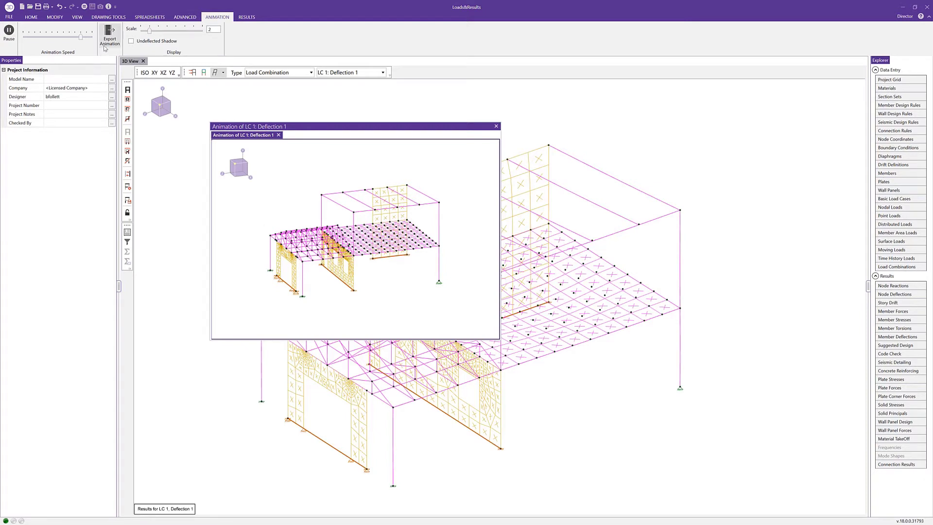
click(497, 127)
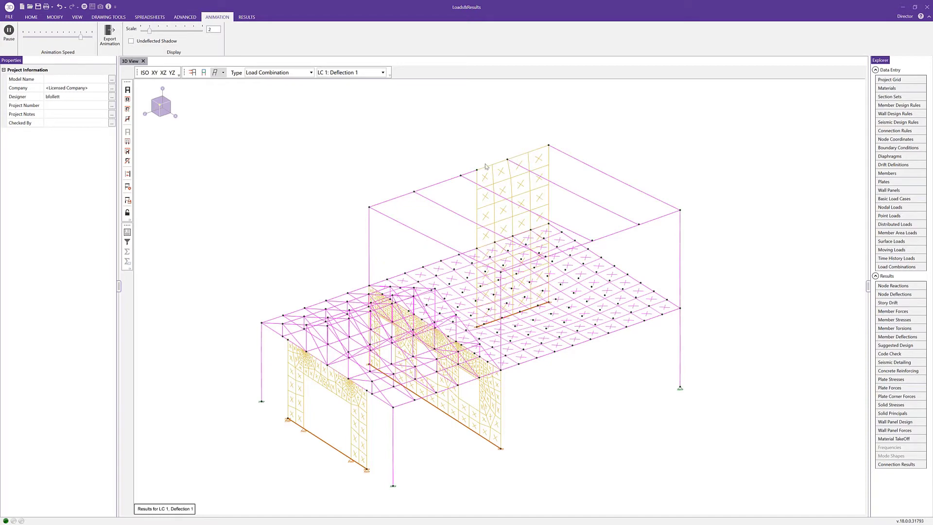
Set the deflected display to None and open the Node Deflections results.
click(216, 74)
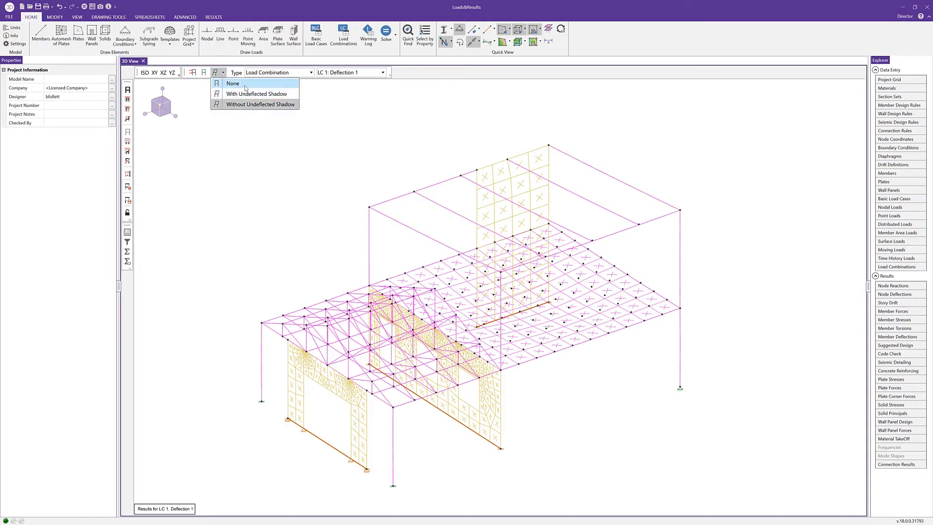
click(229, 81)
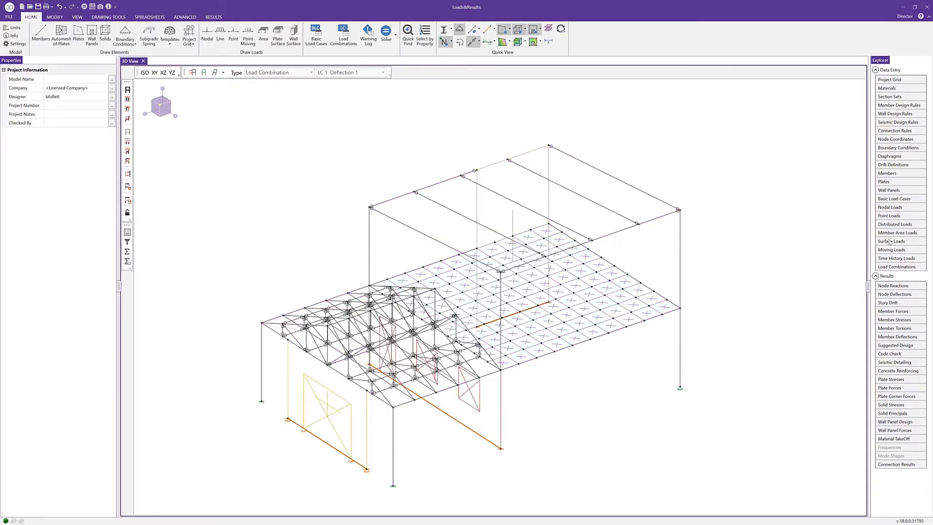
click(894, 294)
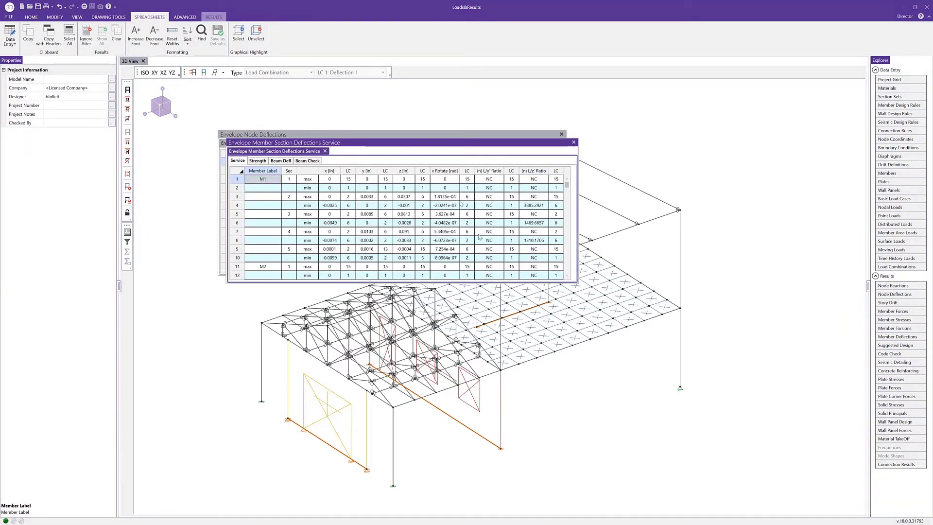
drag(417, 142, 392, 305)
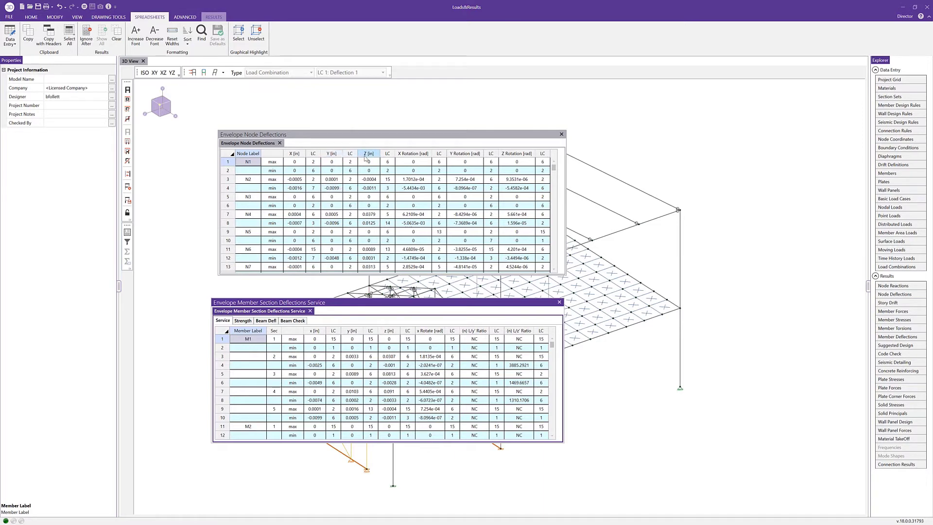
Sort node deflections by X from absolute max to min, then close the table.
click(295, 154)
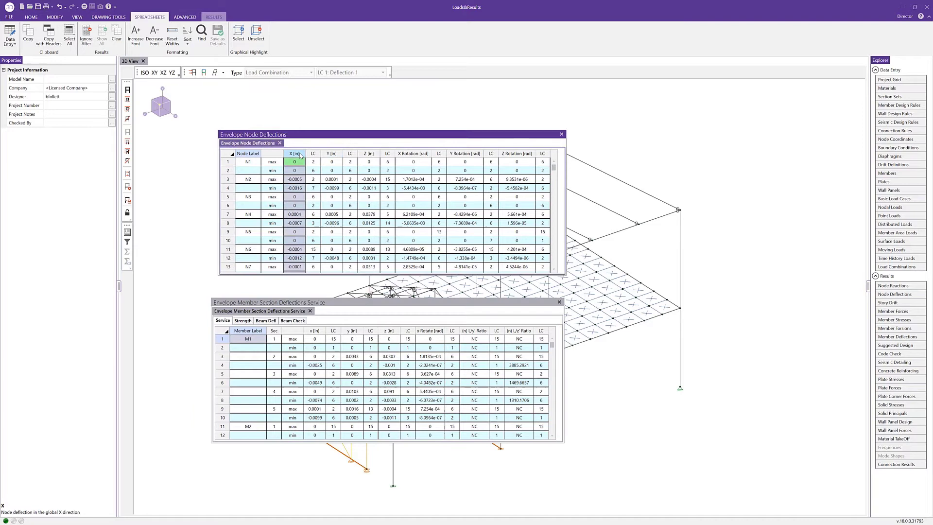
right_click(300, 156)
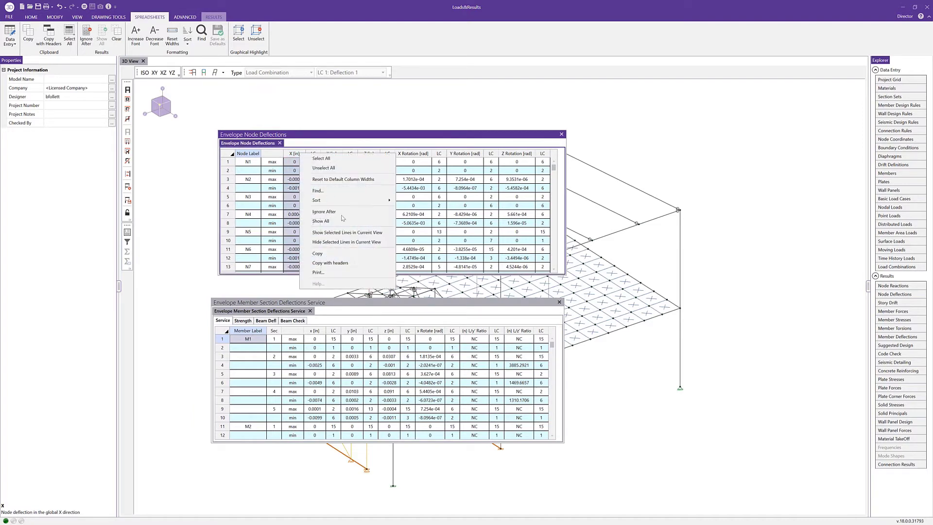
mouse_move(351, 200)
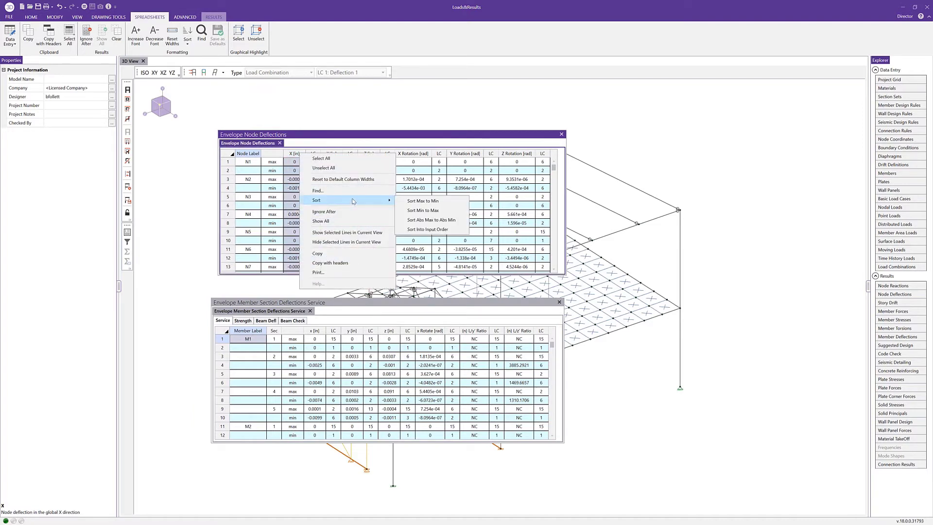
click(439, 221)
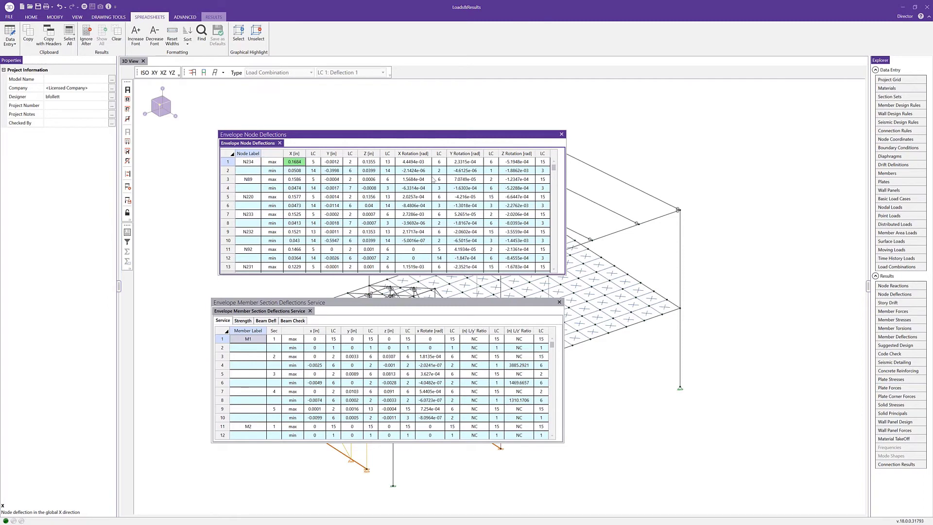
click(562, 135)
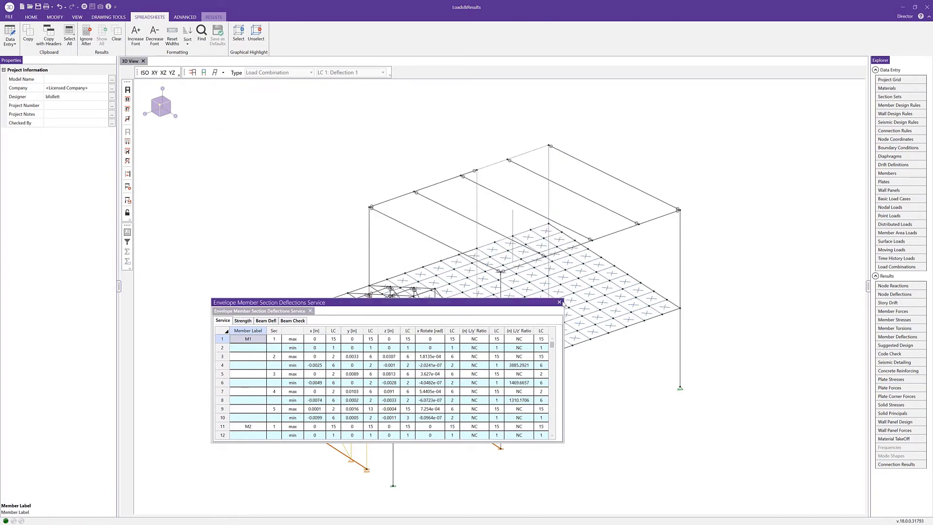
Close member section deflections, open Node Reactions, and sort Y from absolute max to min.
click(560, 302)
click(919, 286)
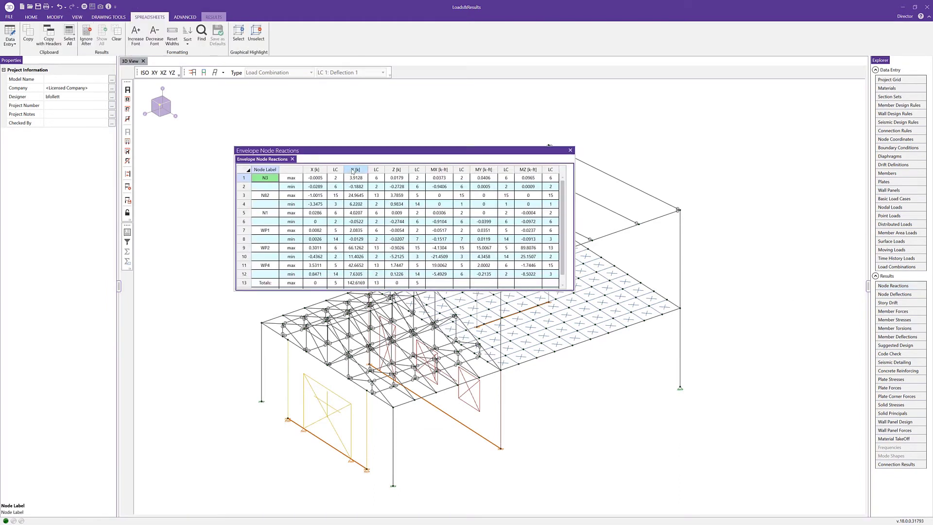
click(353, 170)
right_click(353, 170)
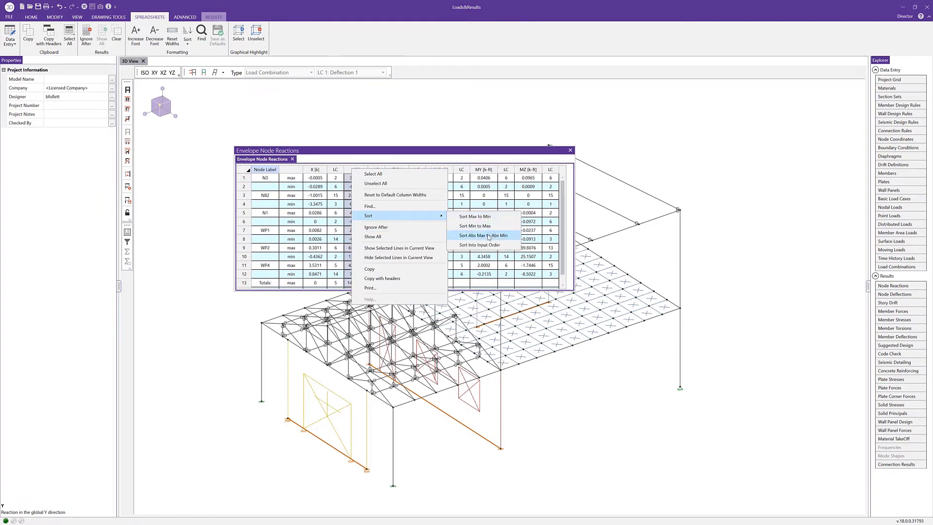
mouse_move(413, 215)
click(484, 230)
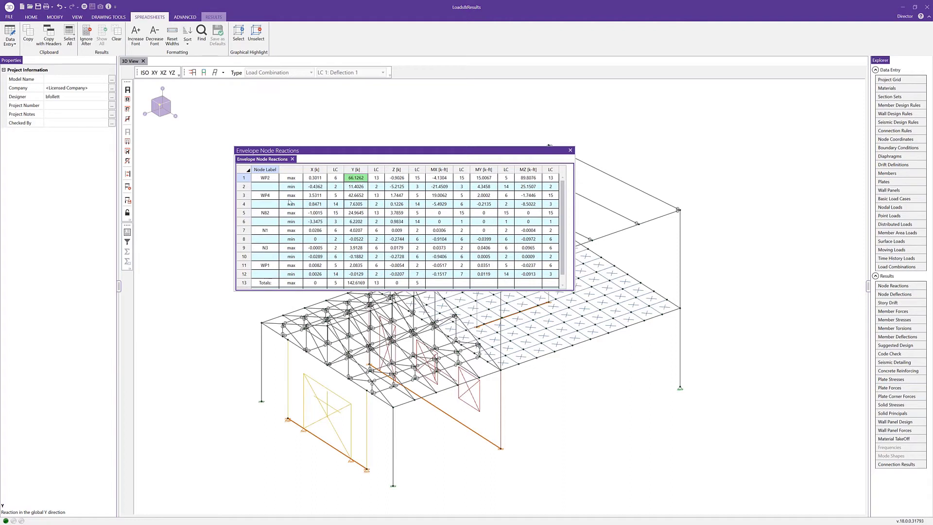
Close Node Reactions and turn on Y-direction reaction labels on the model.
click(572, 150)
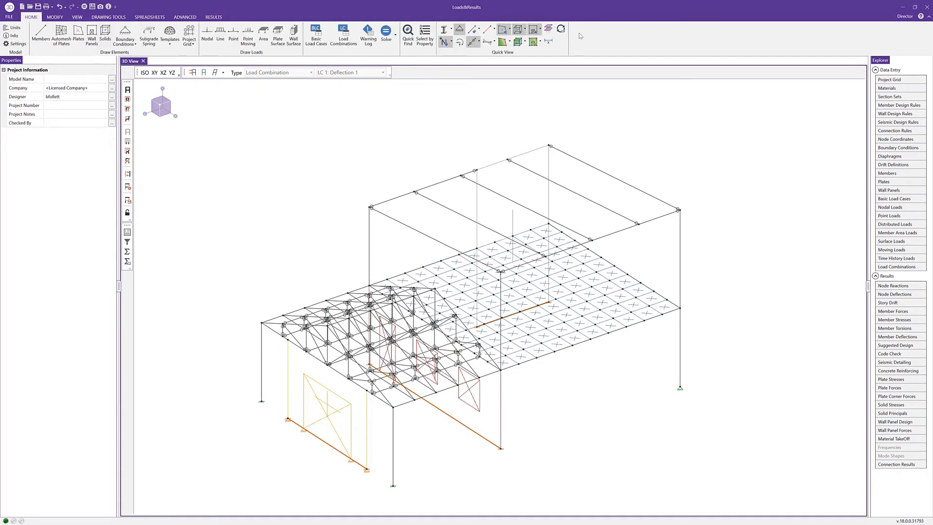
click(464, 43)
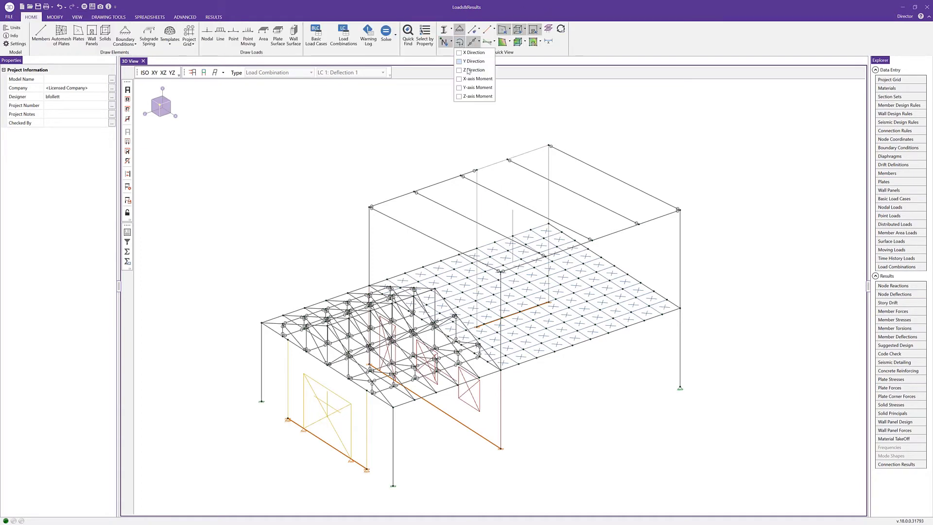
click(468, 63)
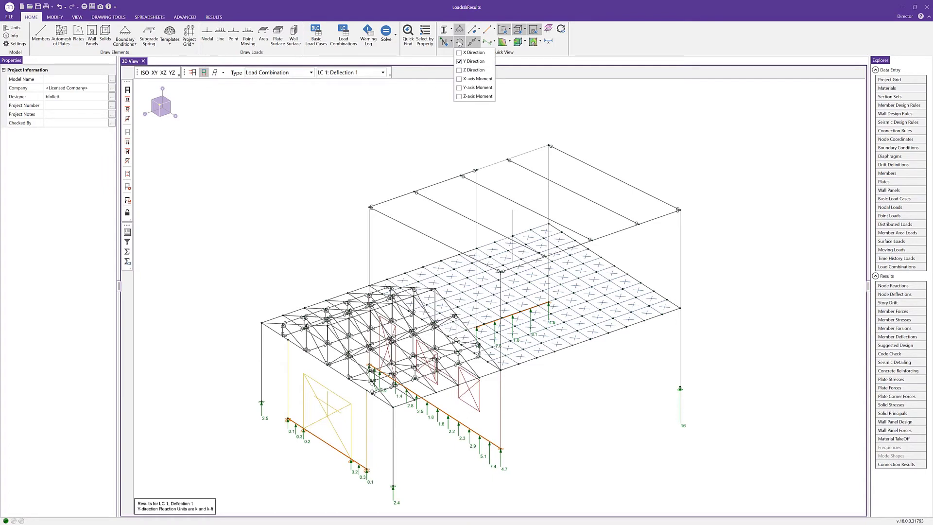
click(374, 76)
Switch the displayed results to LC 9: IBC 16-12 (a) (b).
click(374, 74)
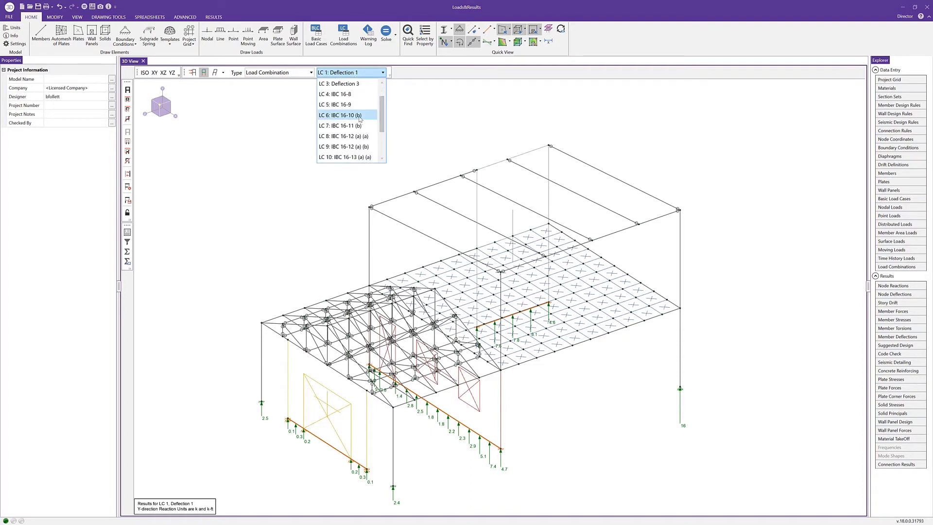
click(340, 126)
click(383, 73)
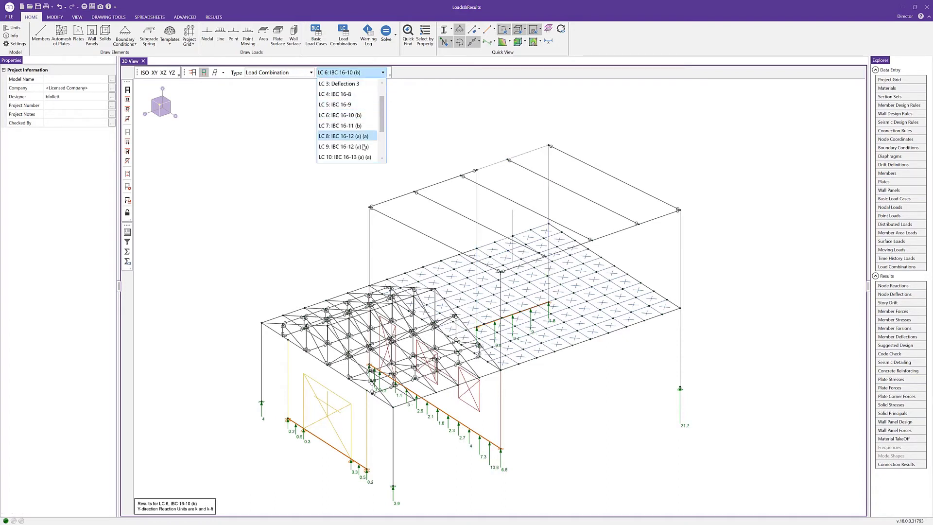
click(363, 147)
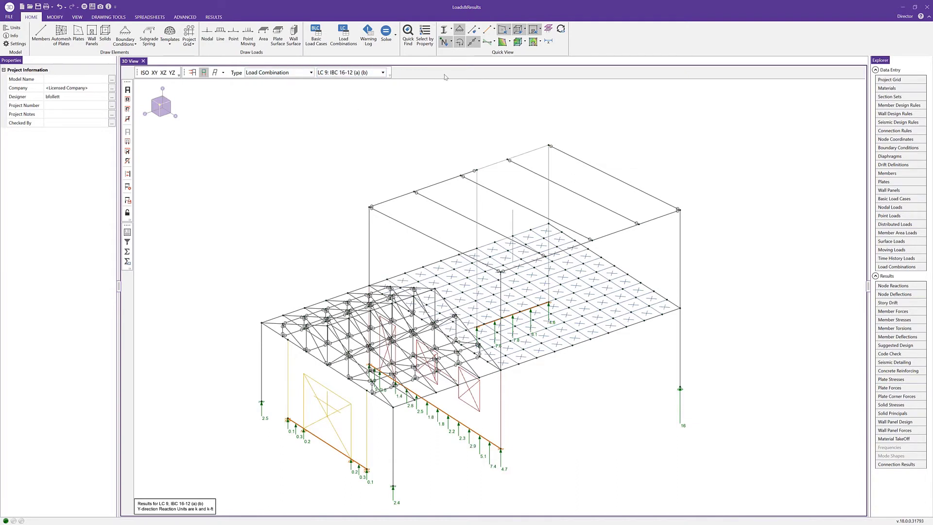
Show member z bending moment diagrams and hide the Y-direction reactions.
click(494, 42)
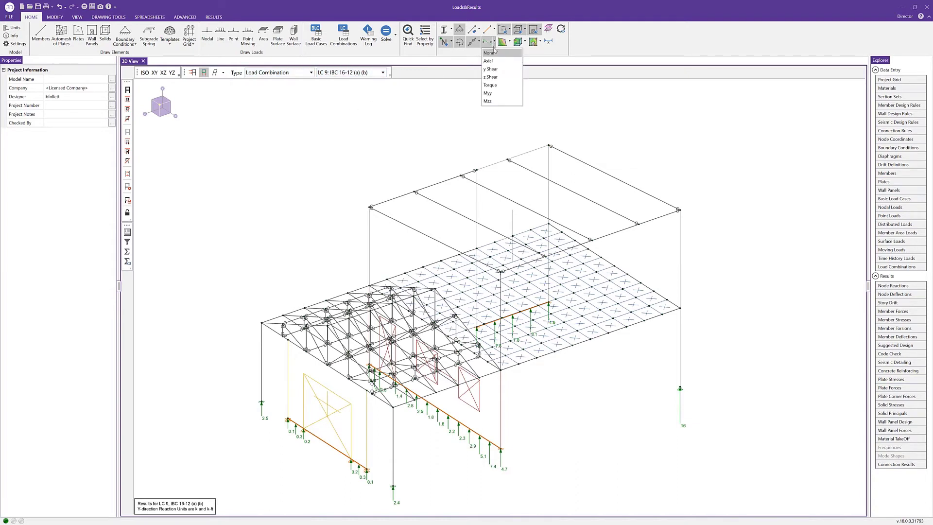
click(489, 101)
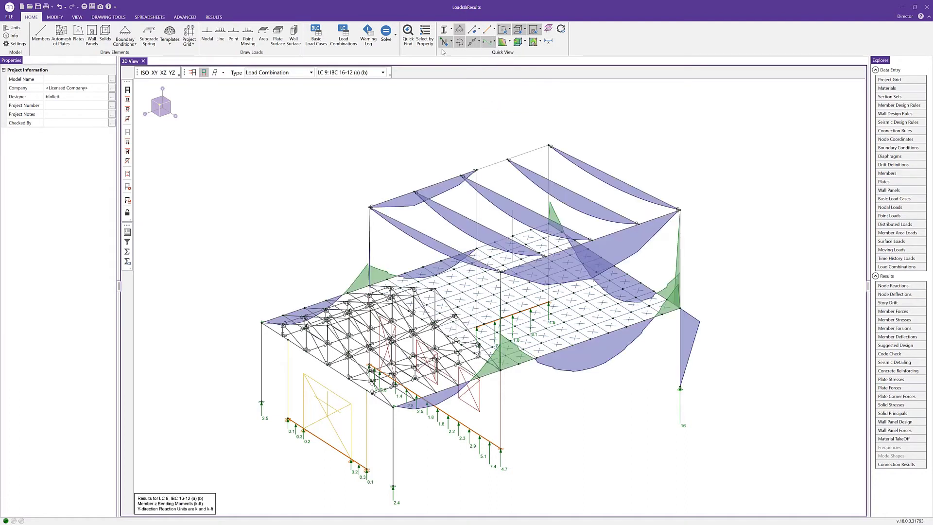
click(460, 42)
click(459, 61)
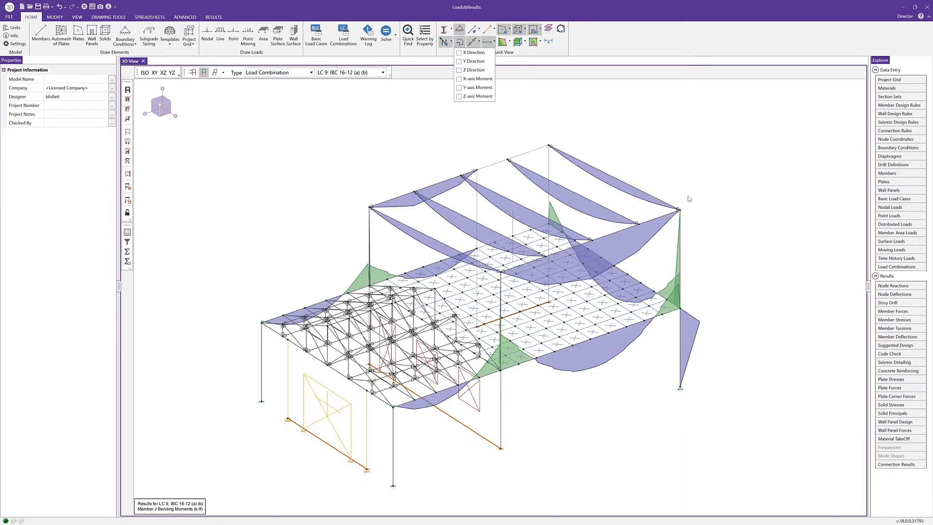
click(664, 164)
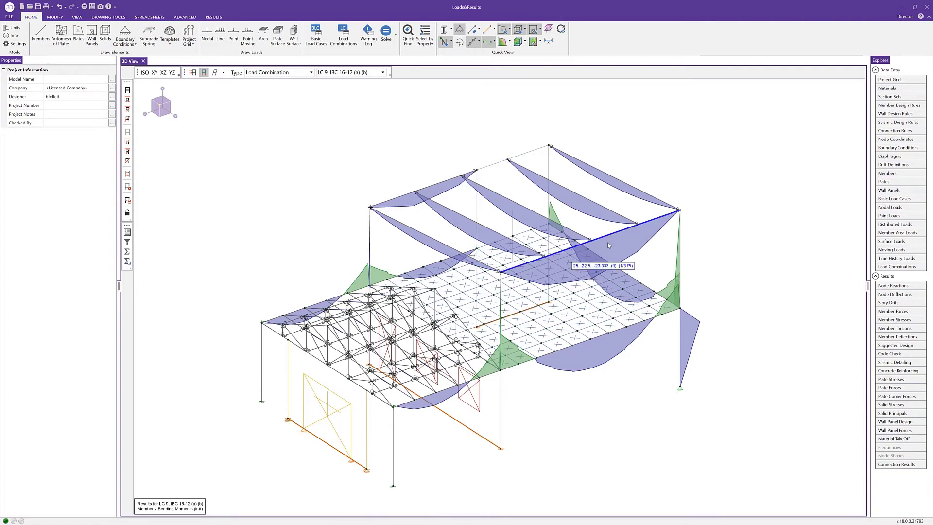
Turn on magnitude labels for member force diagrams in the results display settings.
click(77, 17)
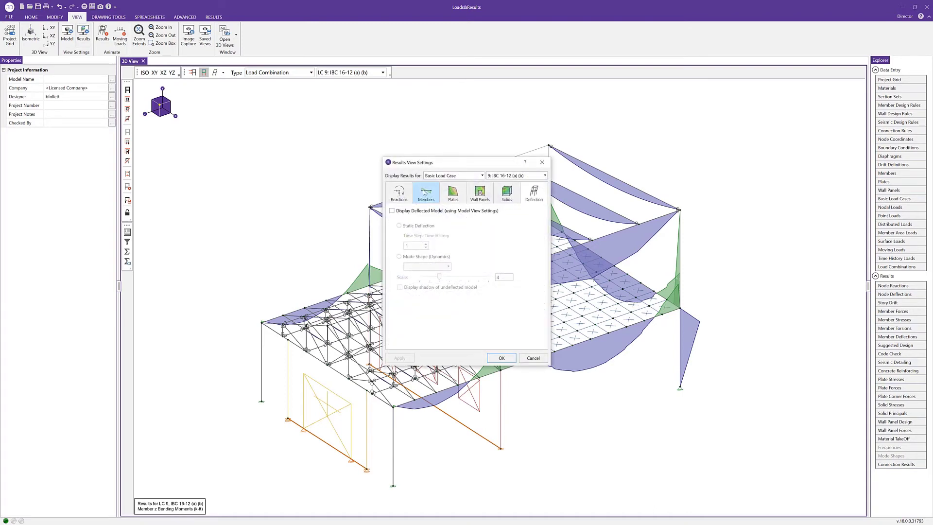
click(426, 193)
click(421, 309)
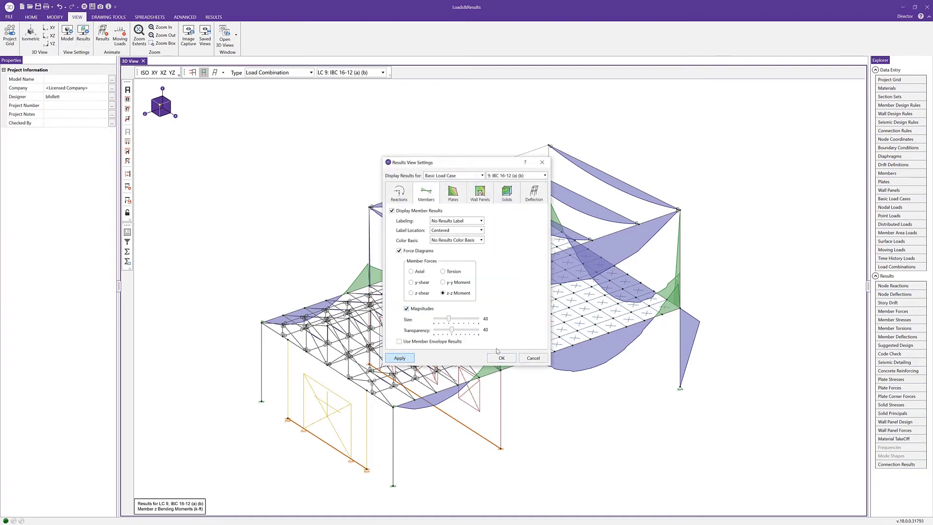
click(399, 357)
click(502, 358)
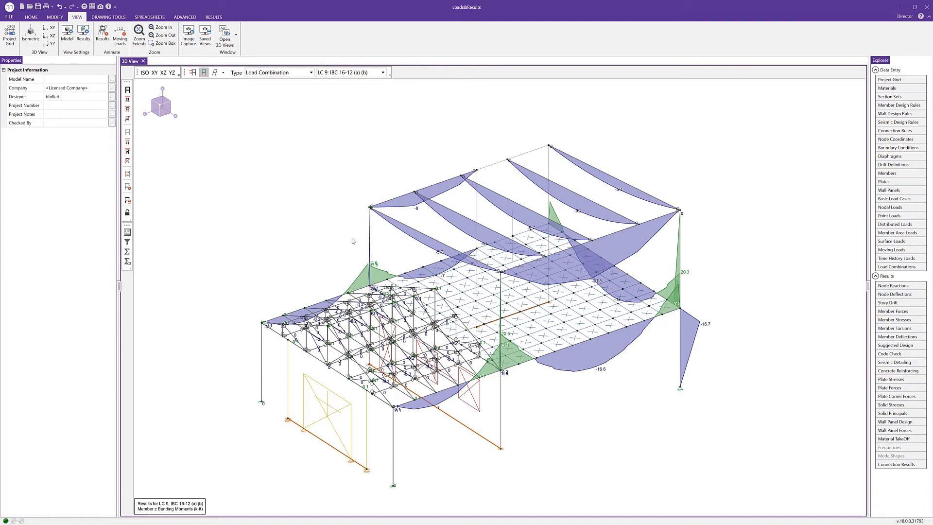
click(214, 17)
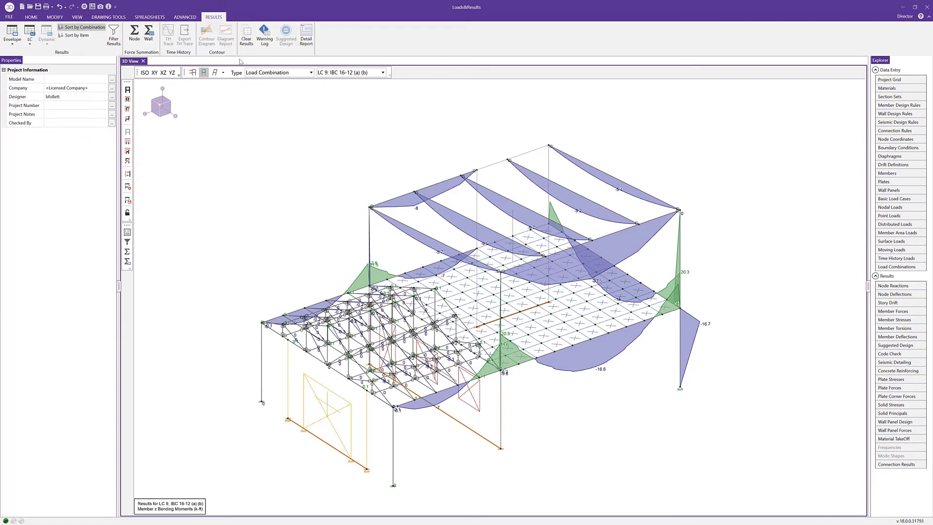
click(17, 46)
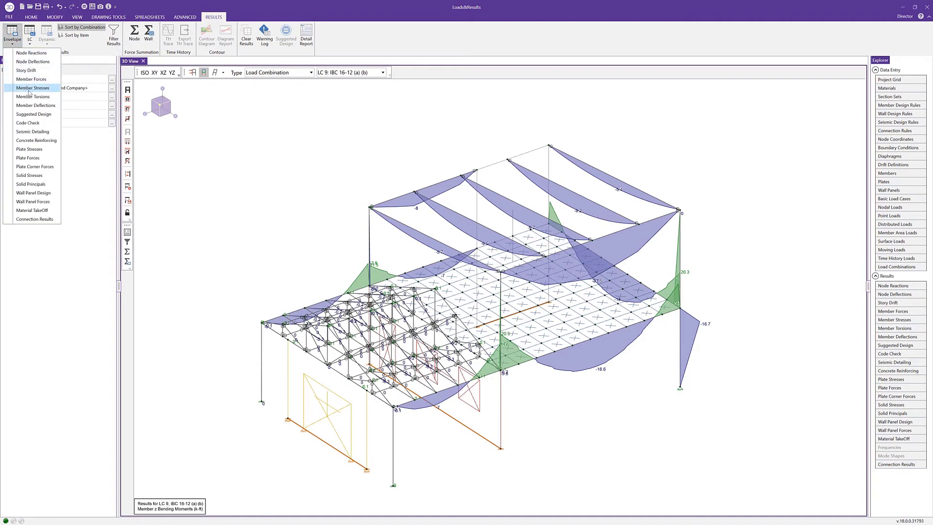
click(31, 79)
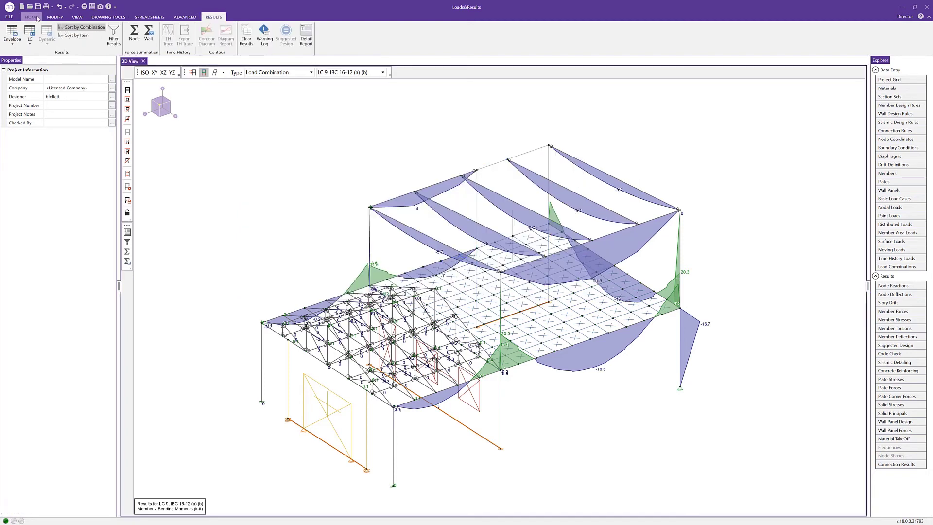
Hide the member moment diagrams and contour the floor plate by Von Mises Top stress.
click(488, 42)
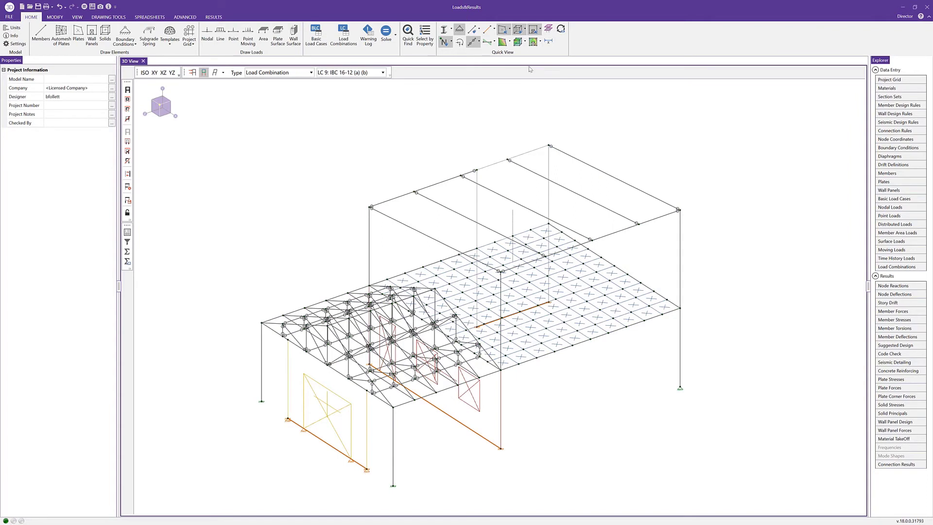
click(510, 42)
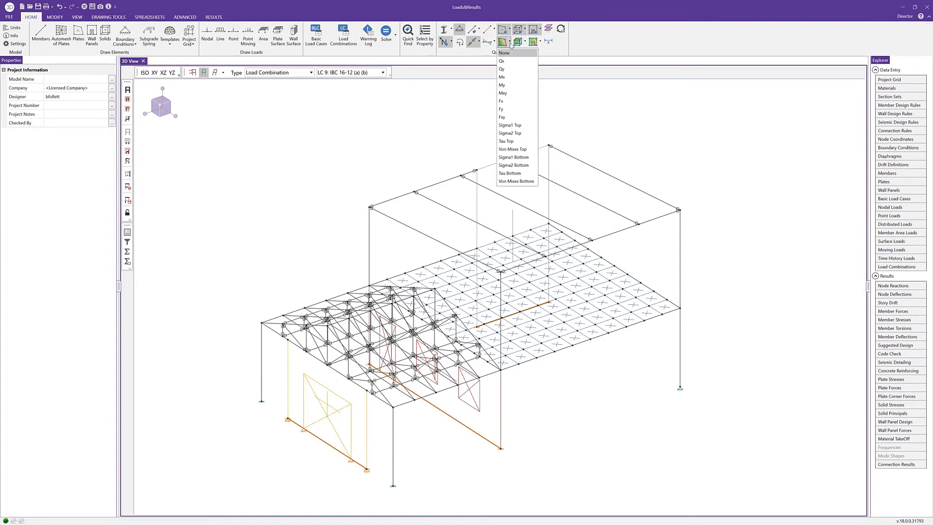
click(525, 148)
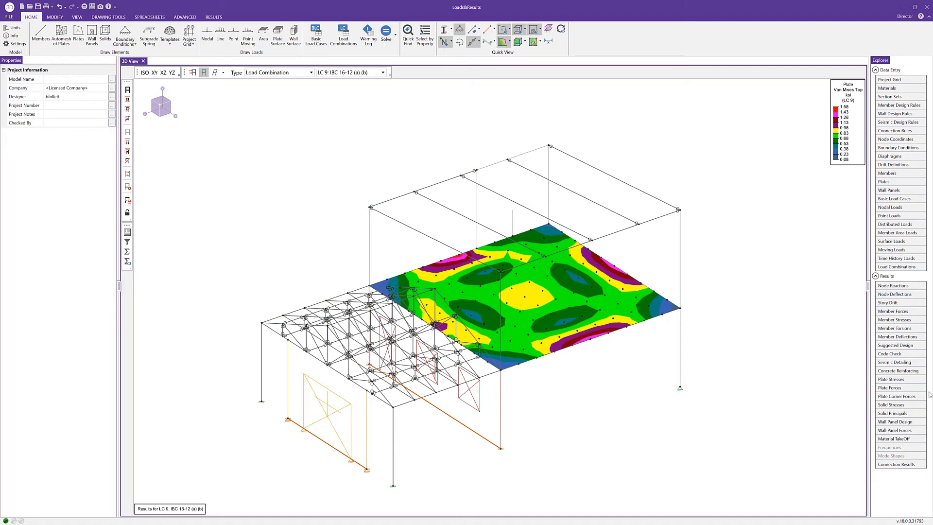
Review the Von Mises values for plate P2 in the Plate Stresses table, then close it.
click(899, 379)
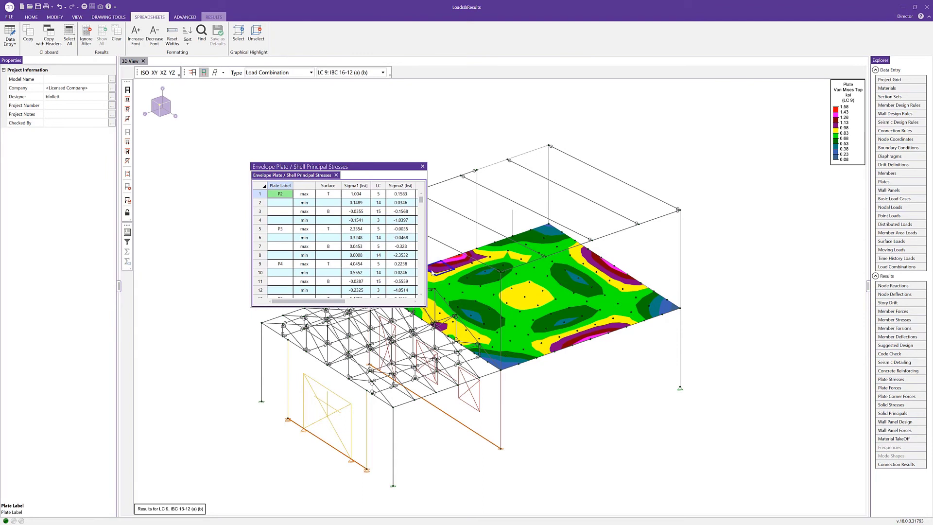
drag(428, 274, 598, 242)
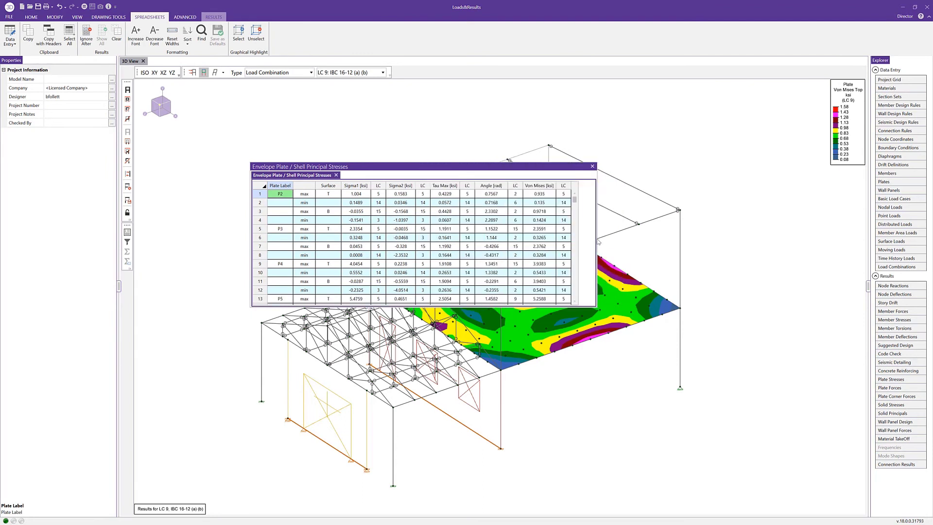
click(540, 194)
click(593, 167)
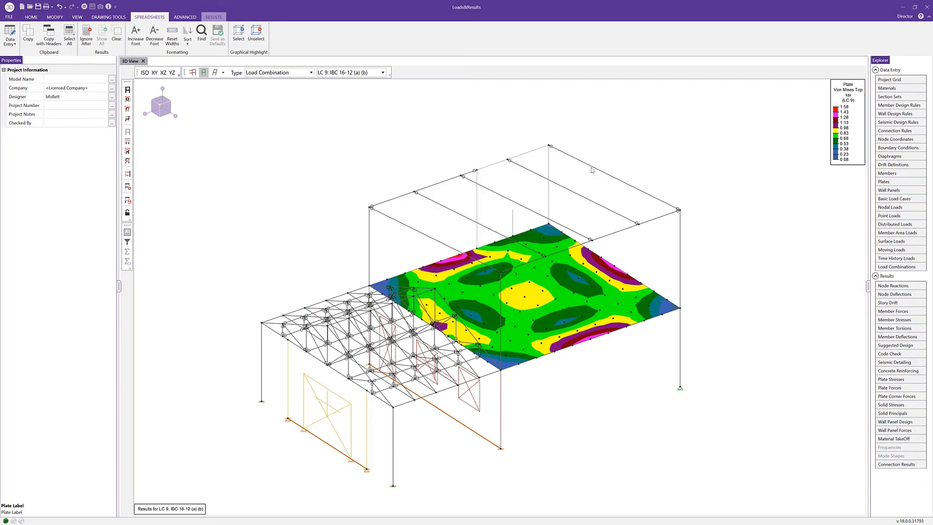
Replace the plate stress contour with a wall-panel in-plane xy shear force contour.
click(33, 18)
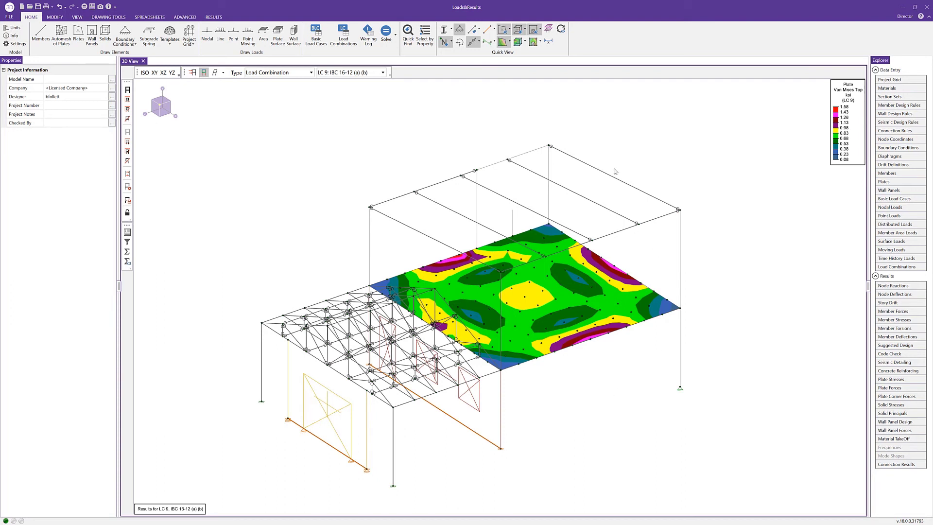
click(561, 29)
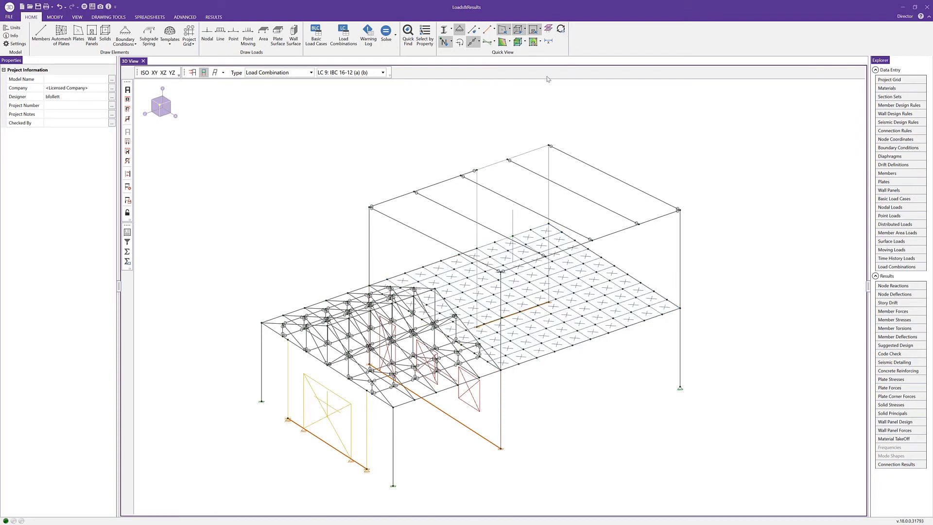
click(540, 41)
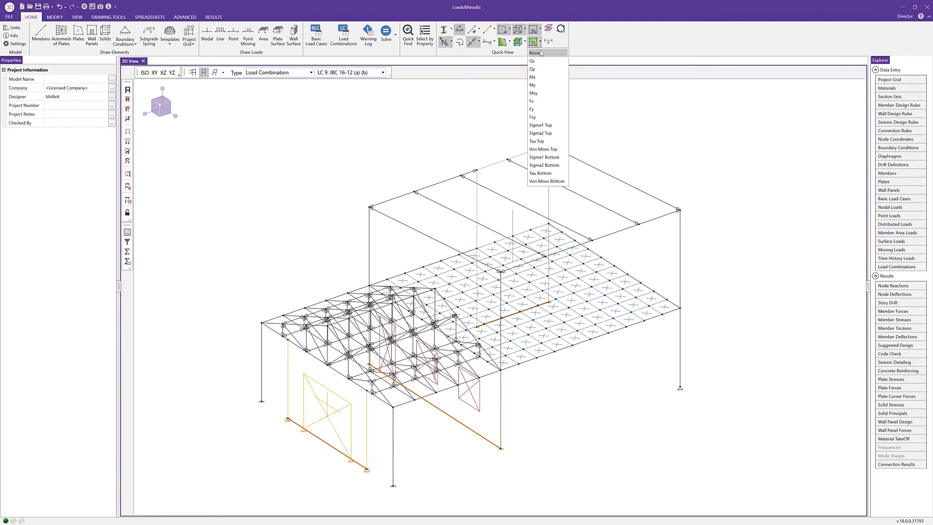
click(547, 120)
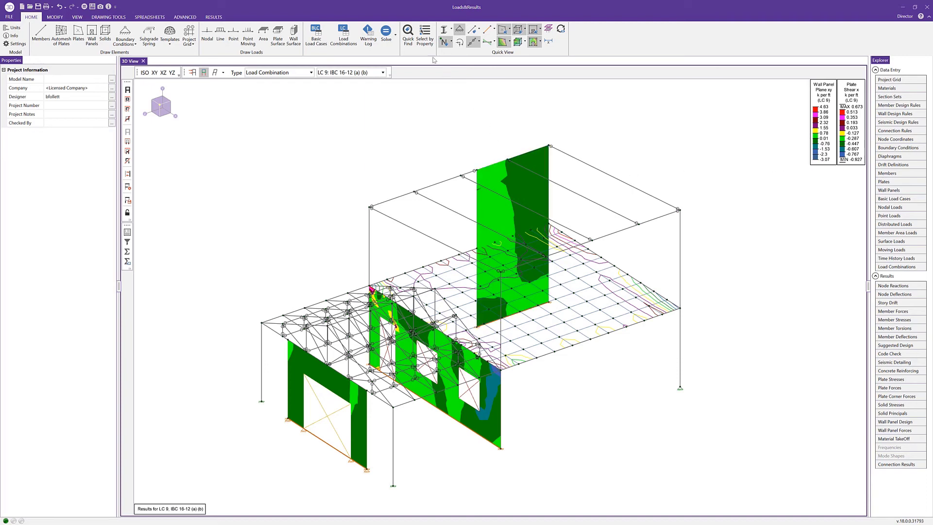
Select wall panels with the Typical design rule and lock out everything else from view.
click(425, 37)
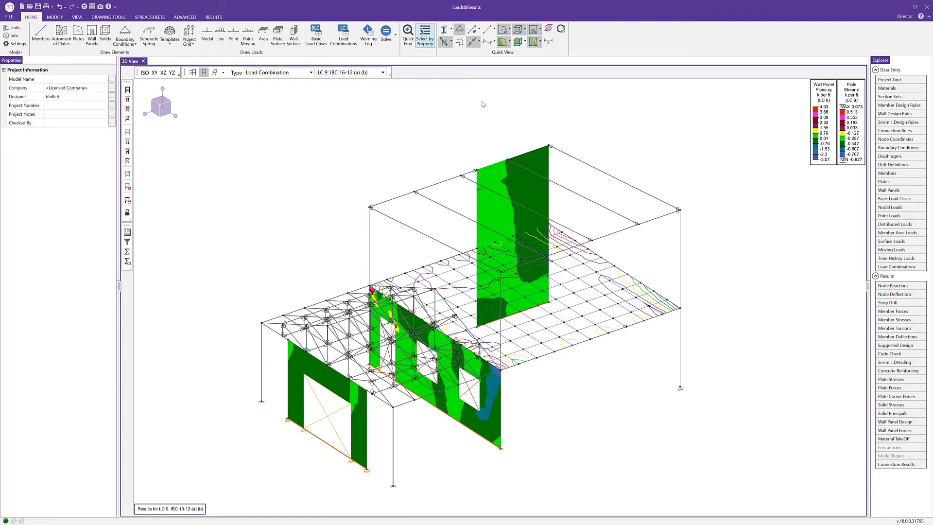
click(466, 171)
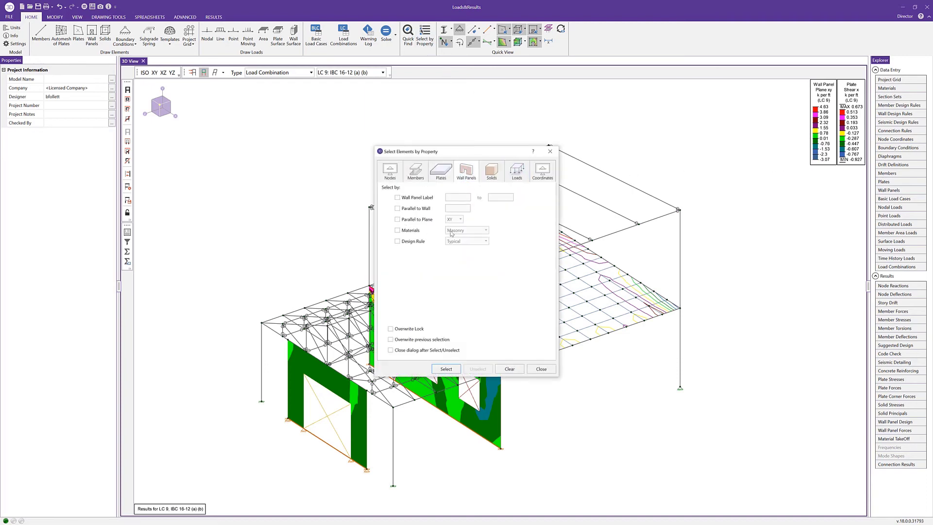
click(415, 244)
click(541, 369)
click(128, 212)
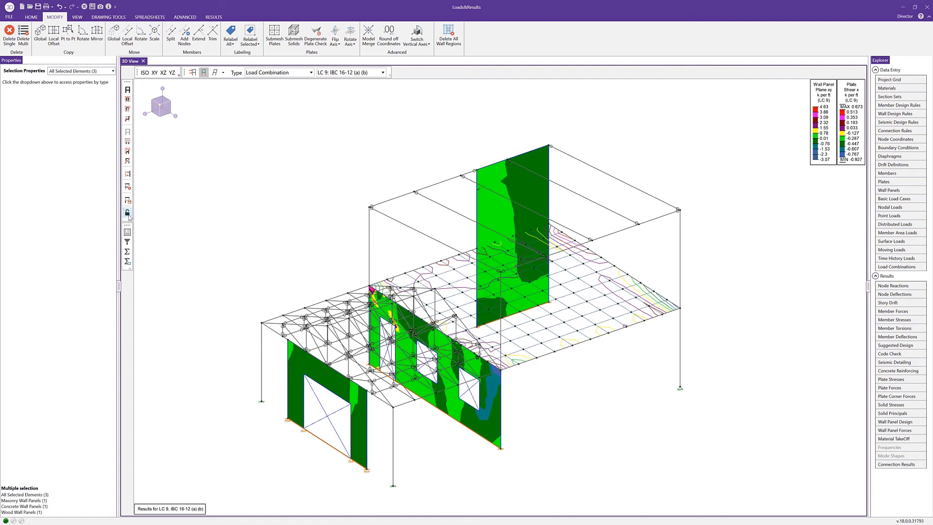
scroll(406, 386, up, 1)
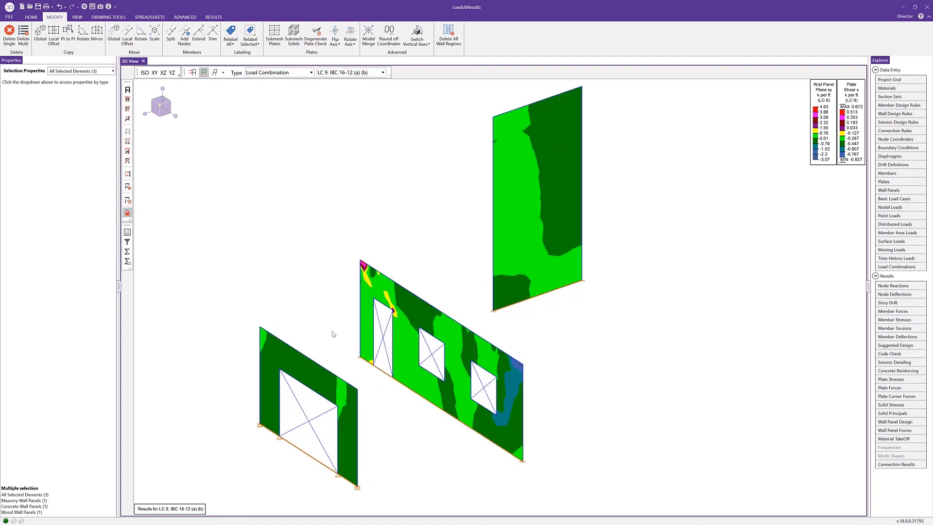
Run a wall force summation with a cut from the middle wall's left edge to its right edge.
click(213, 18)
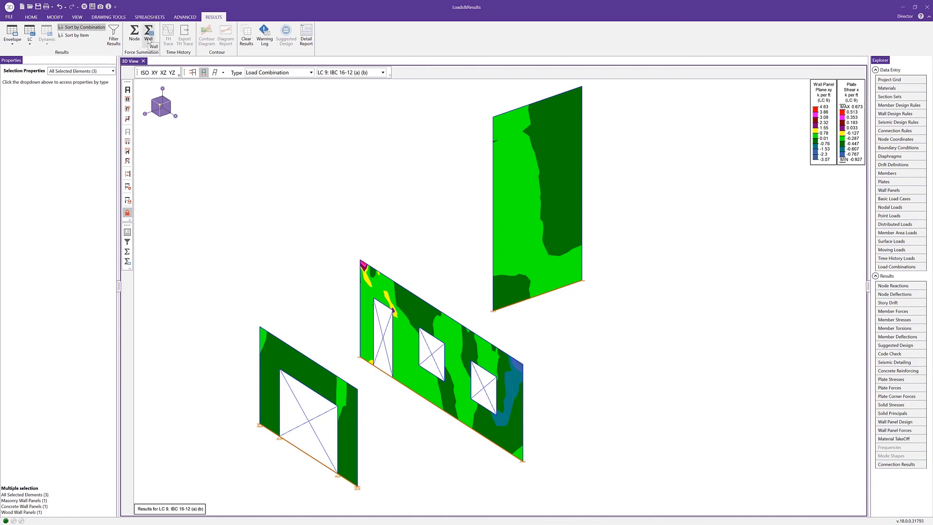
click(149, 41)
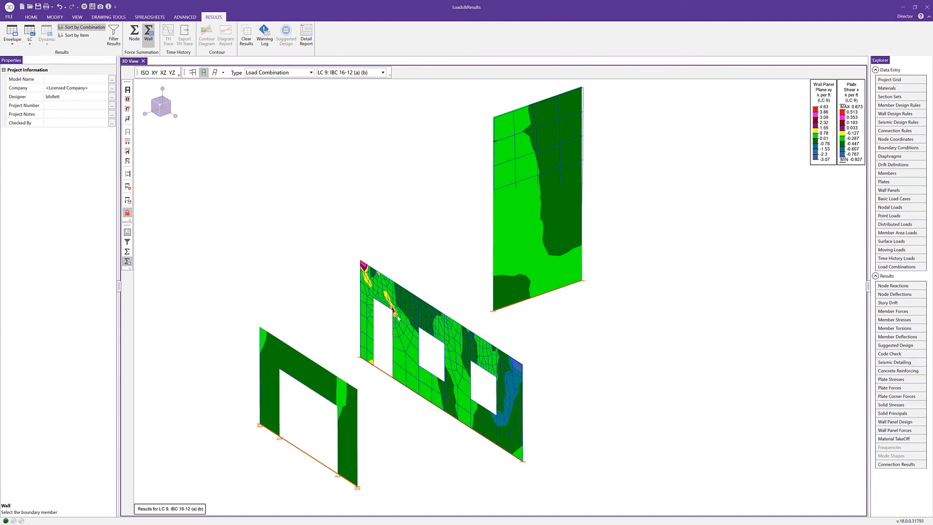
click(361, 291)
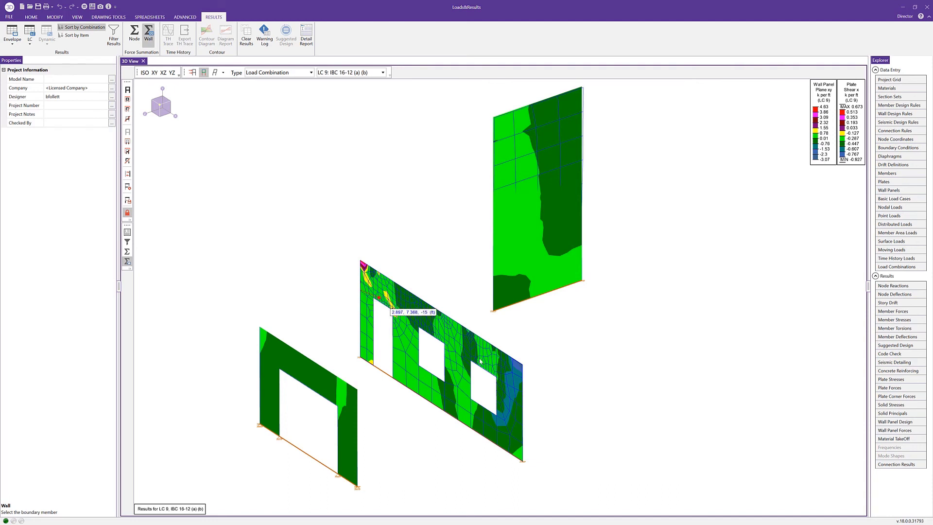
click(523, 391)
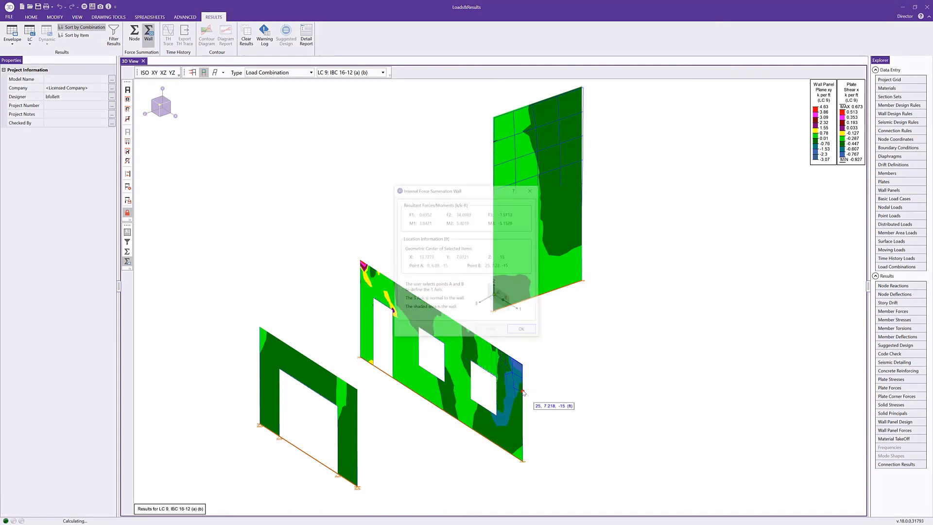